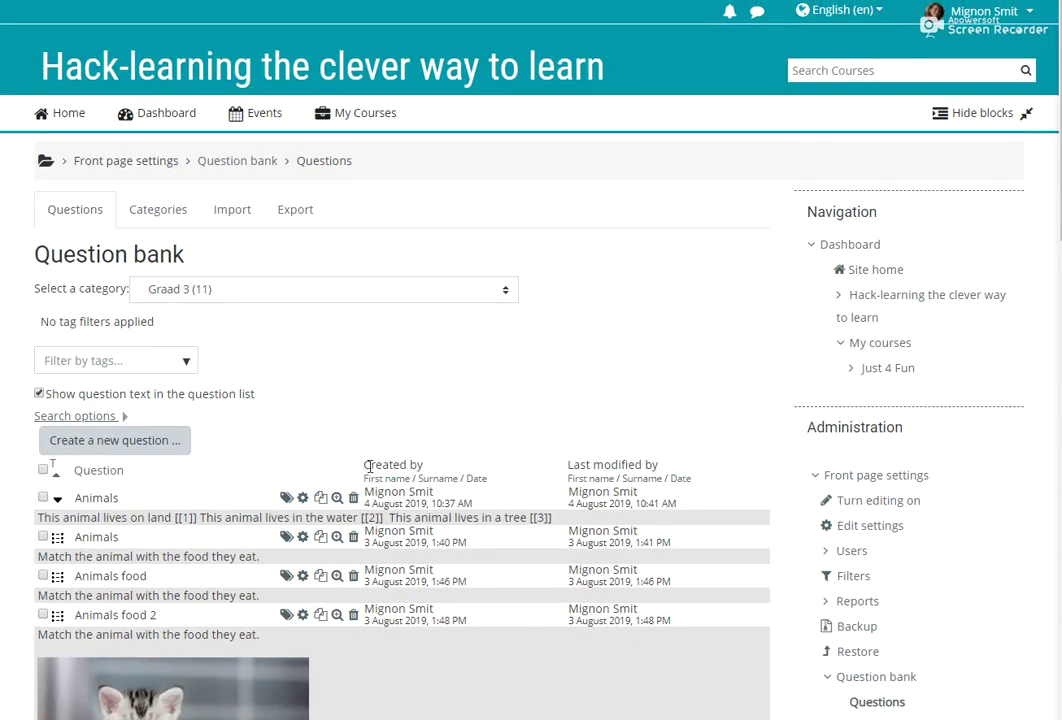
- Open the question type chooser from the Graad 3 question bank
click(158, 450)
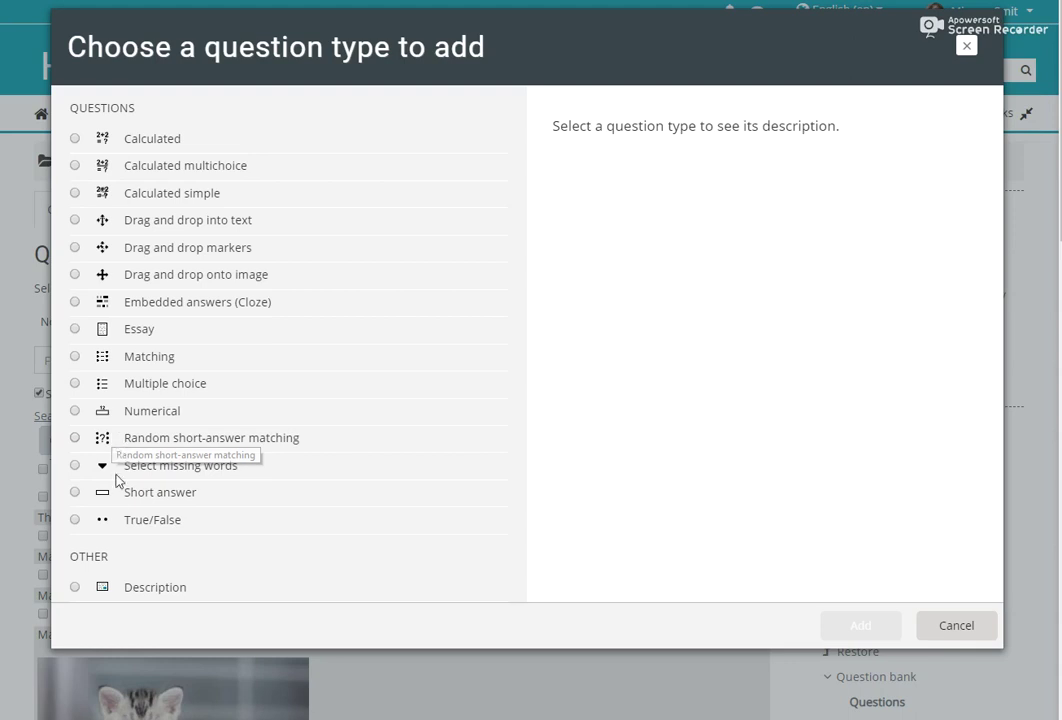
- Select Random short-answer matching as the new question's type and confirm it
click(76, 494)
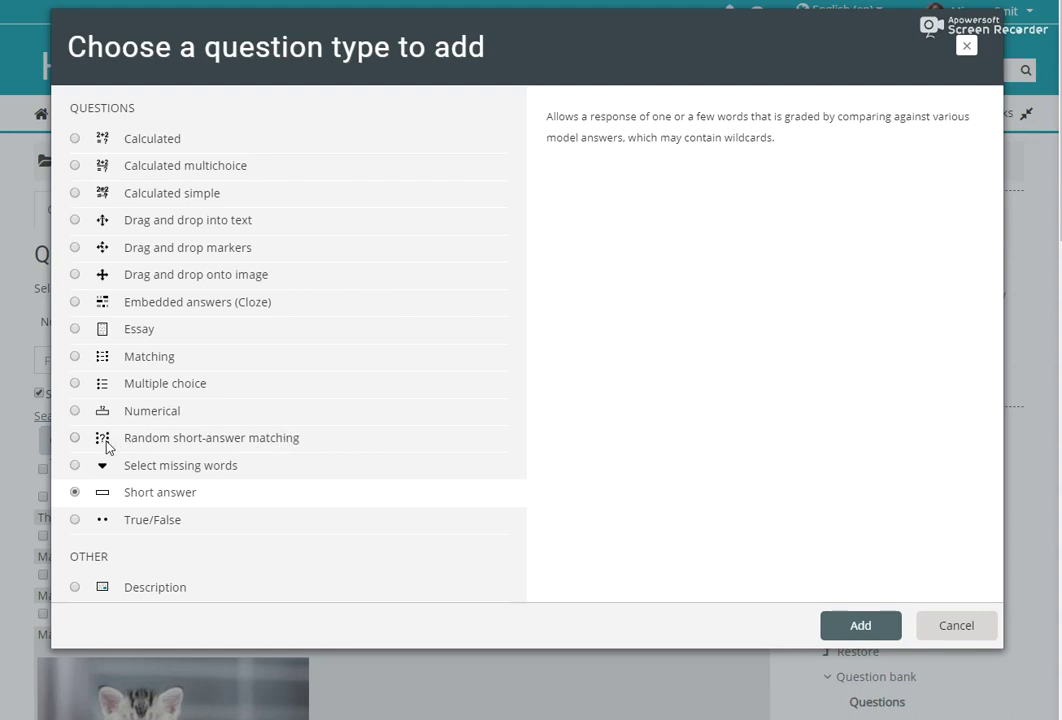
click(75, 438)
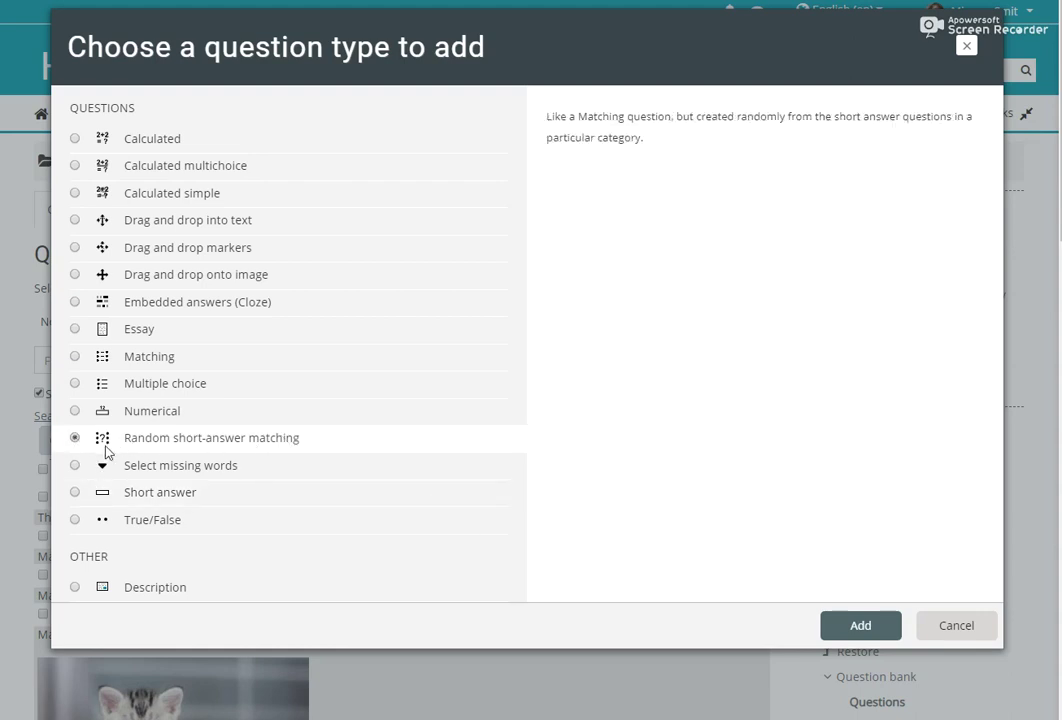
click(862, 632)
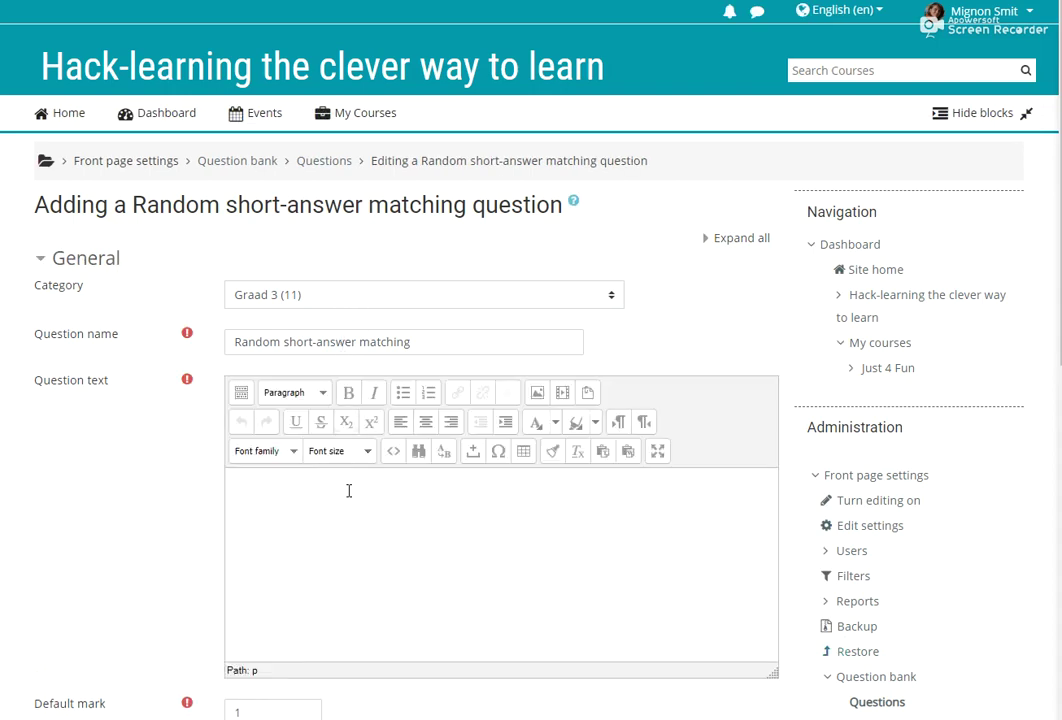
- Set the new question's category to Geslag (14)
scroll(349, 490, down, 1)
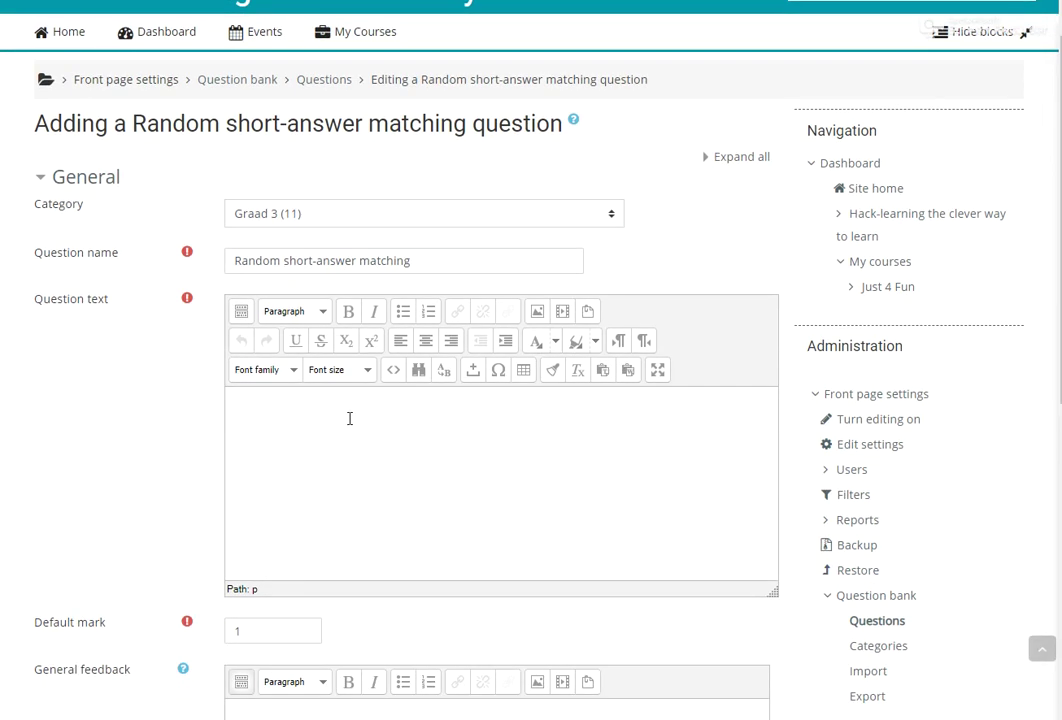
scroll(341, 416, down, 2)
scroll(341, 416, down, 3)
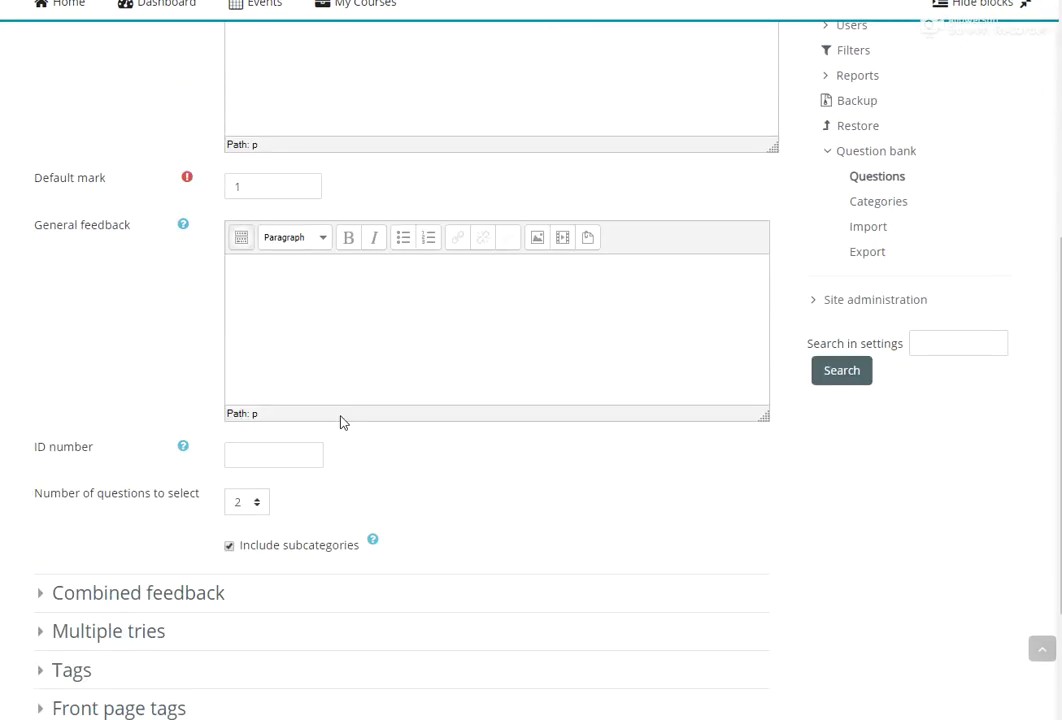
scroll(341, 420, down, 2)
scroll(343, 420, down, 1)
scroll(341, 416, up, 5)
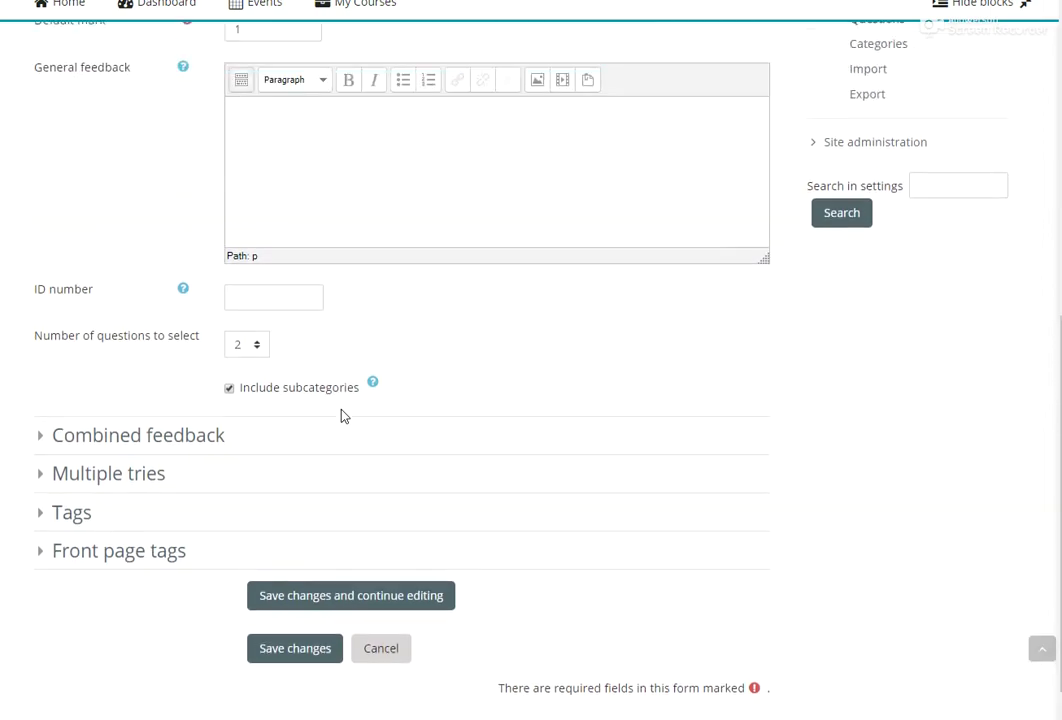
scroll(341, 416, up, 3)
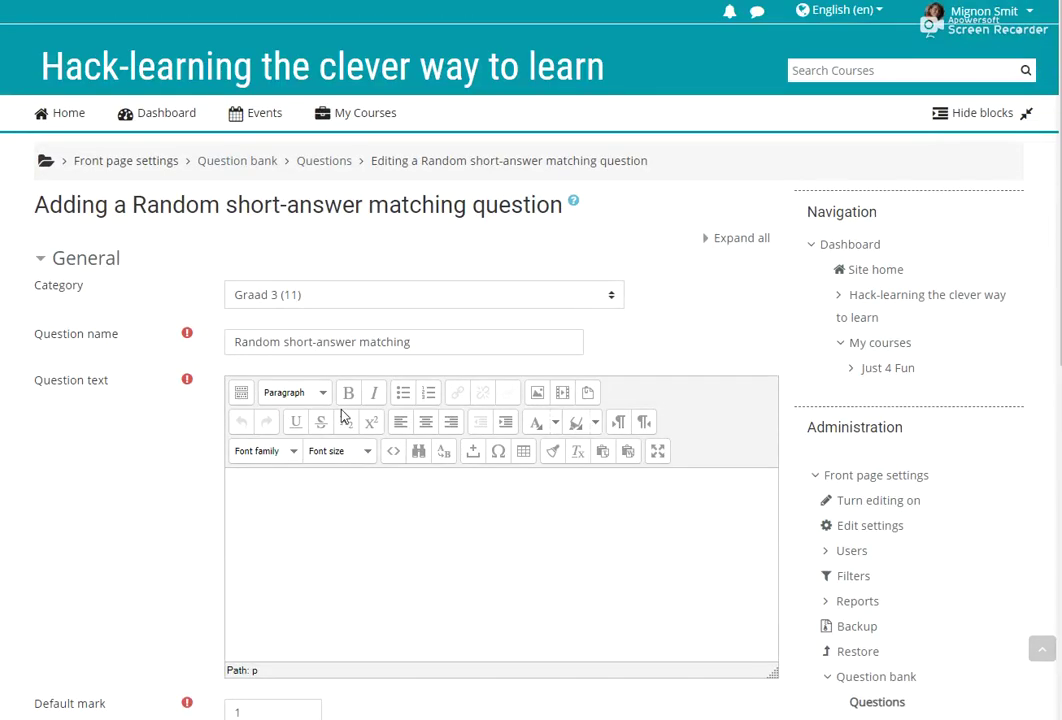
click(327, 297)
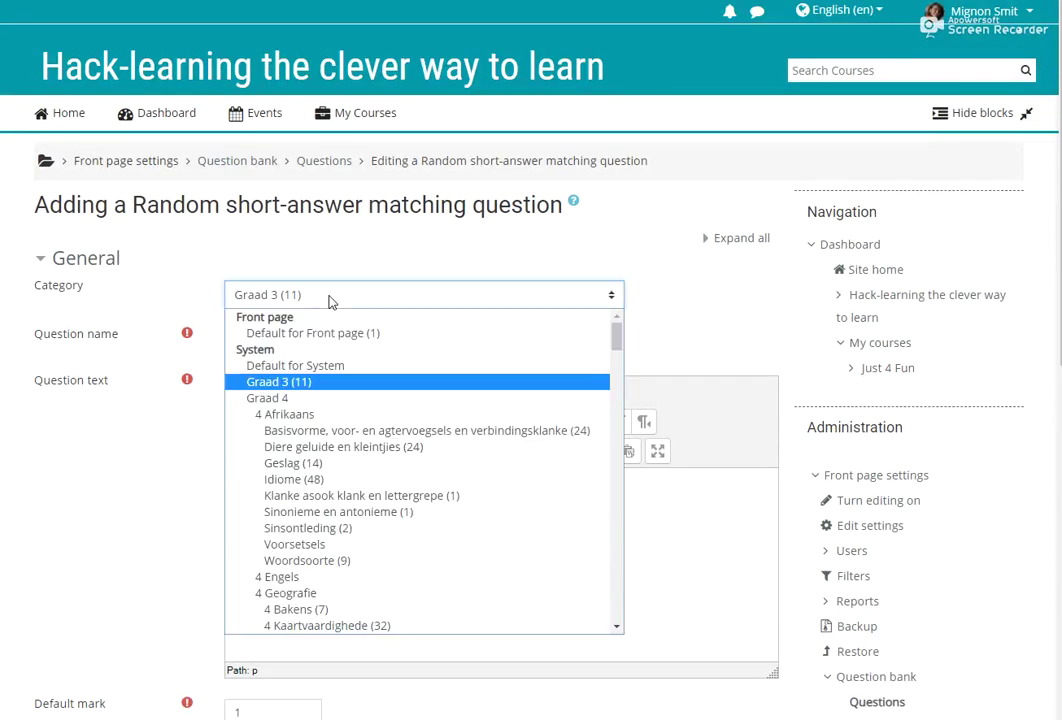
click(316, 466)
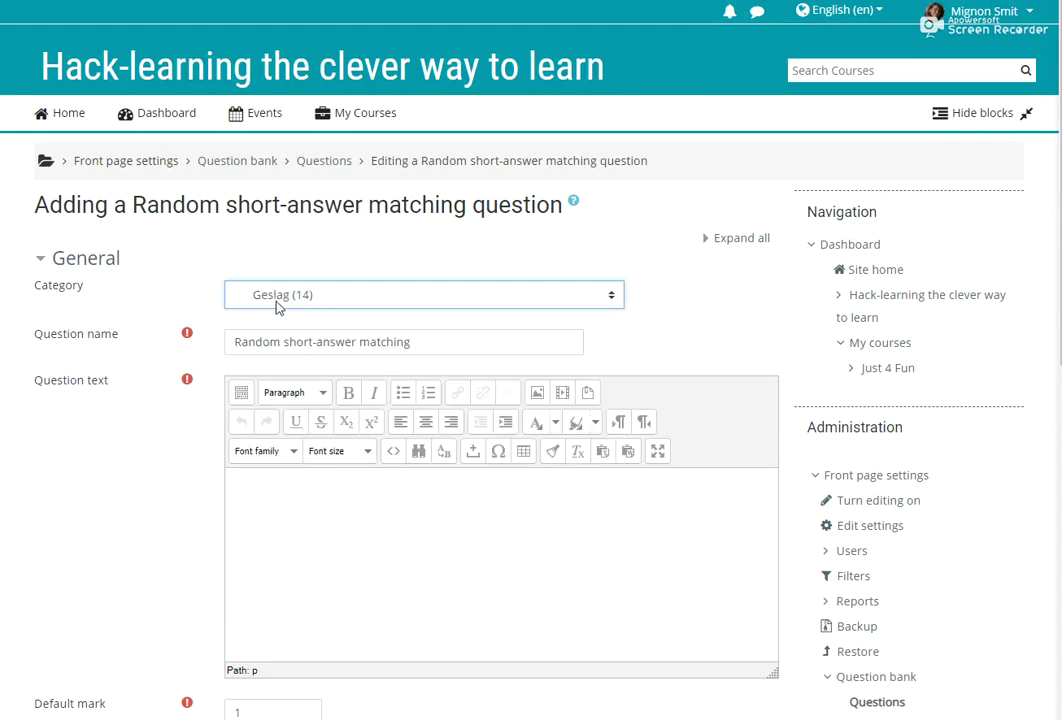
- Place the cursor in the question text field
scroll(389, 550, down, 5)
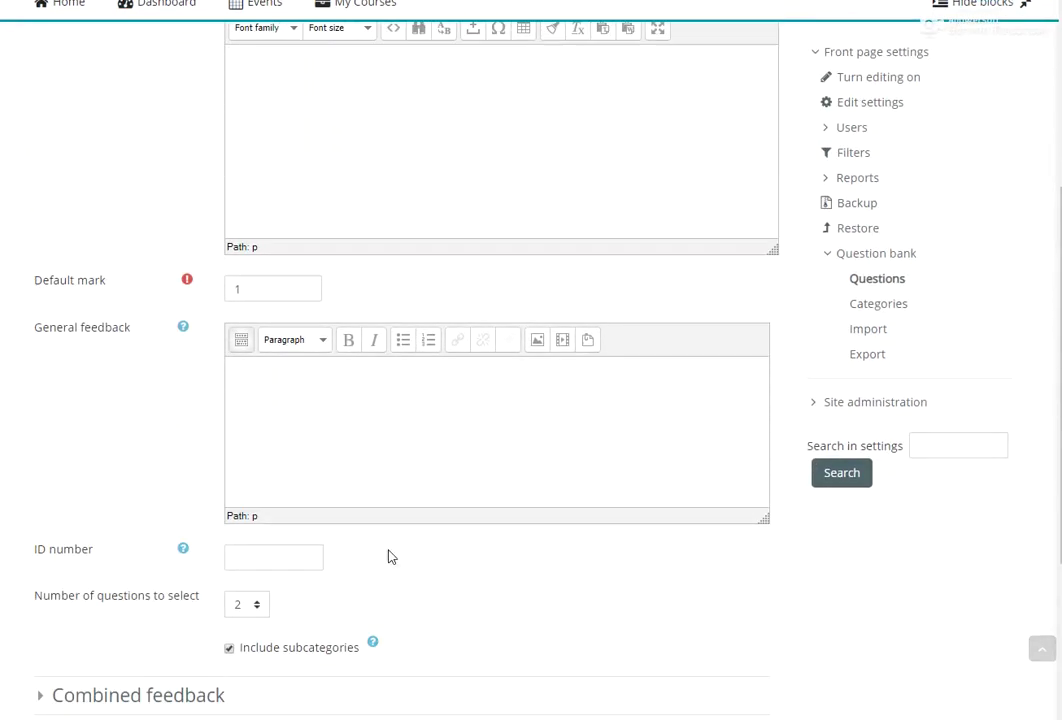
scroll(389, 557, down, 2)
scroll(389, 555, up, 6)
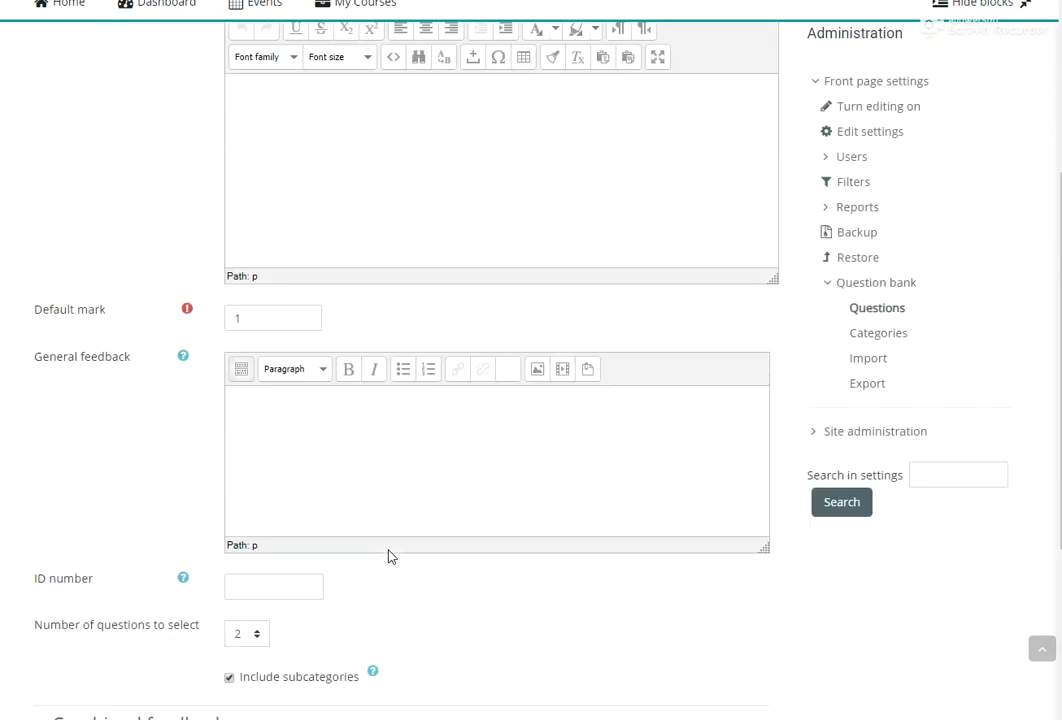
click(396, 438)
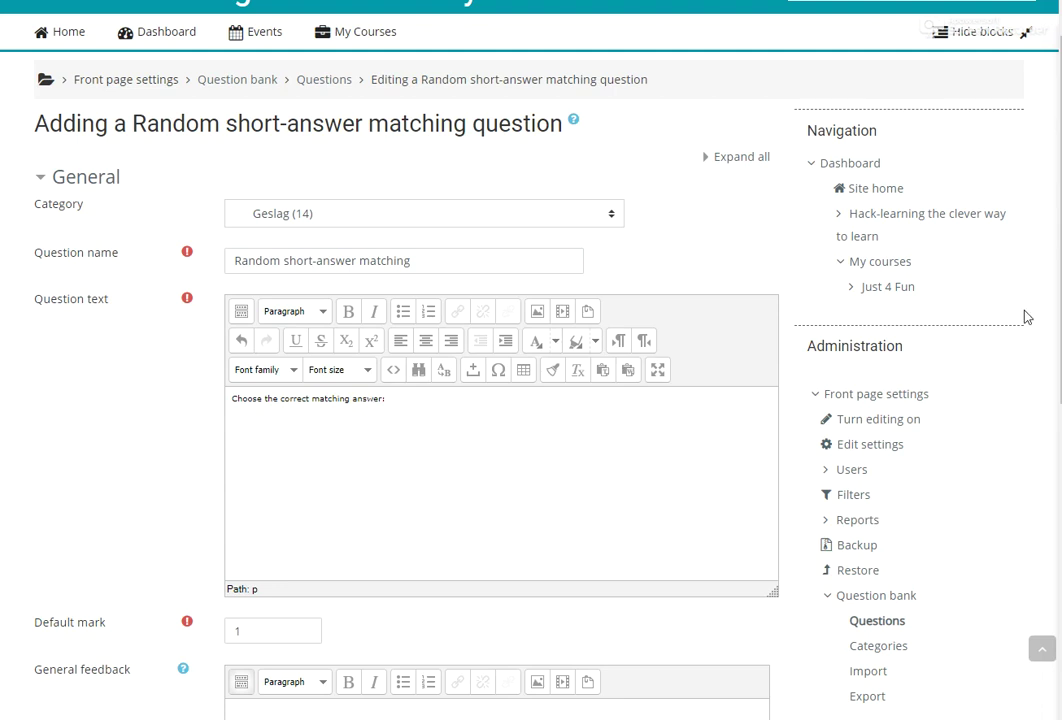
- Select 4 questions without subcategories, save and keep editing, then open a preview
scroll(430, 455, down, 5)
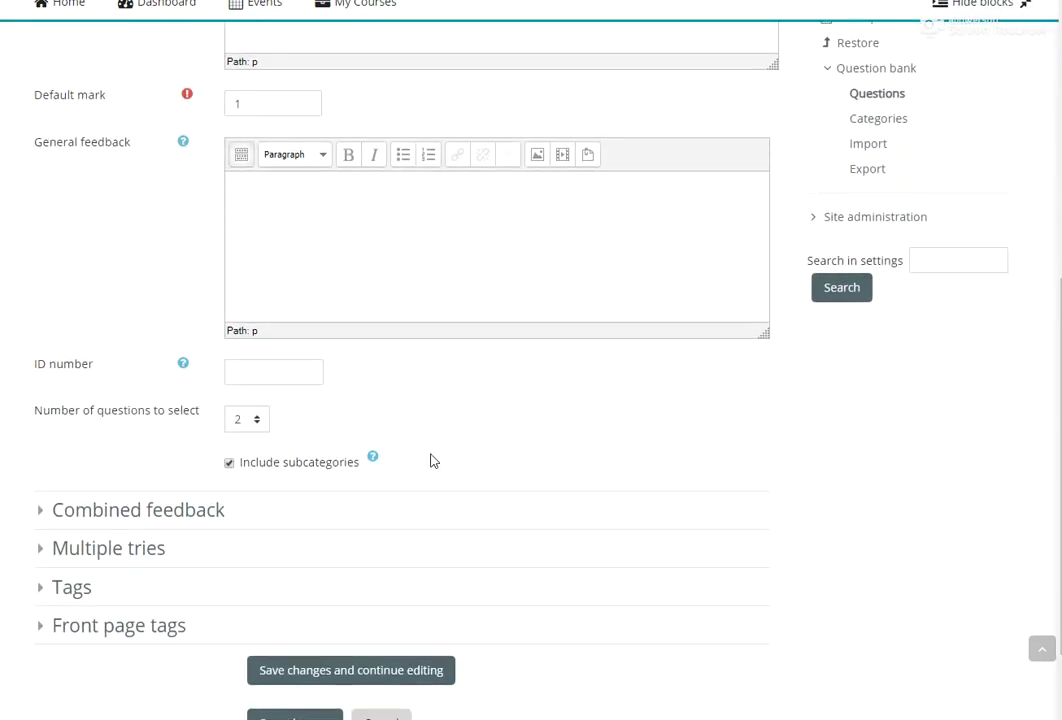
scroll(430, 459, down, 1)
click(258, 341)
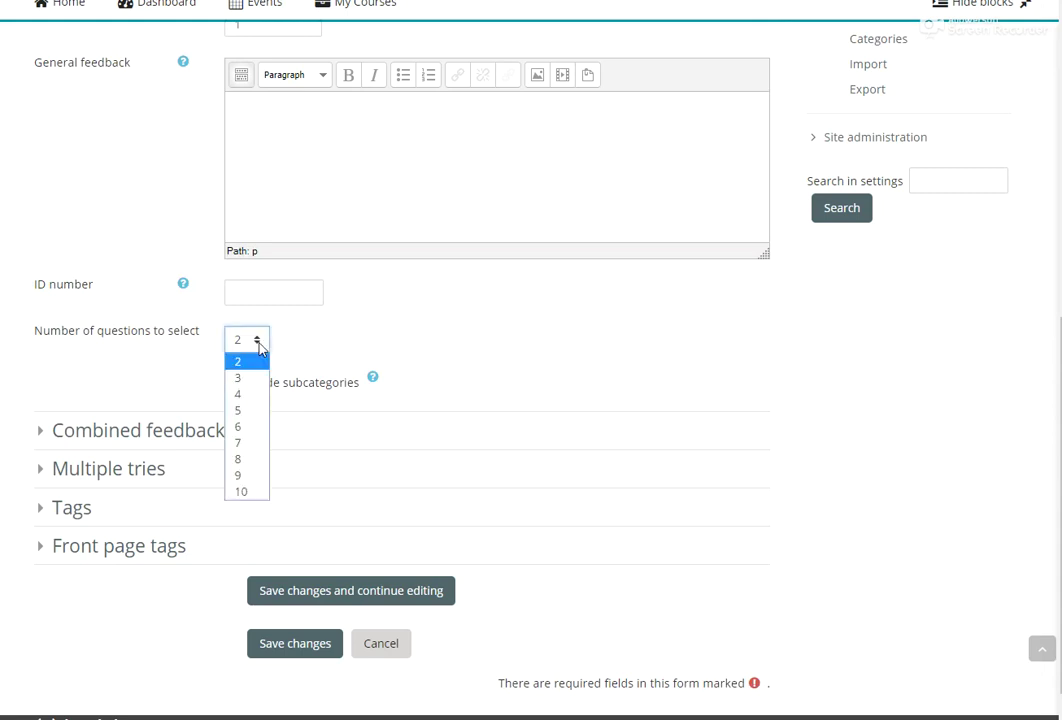
click(257, 400)
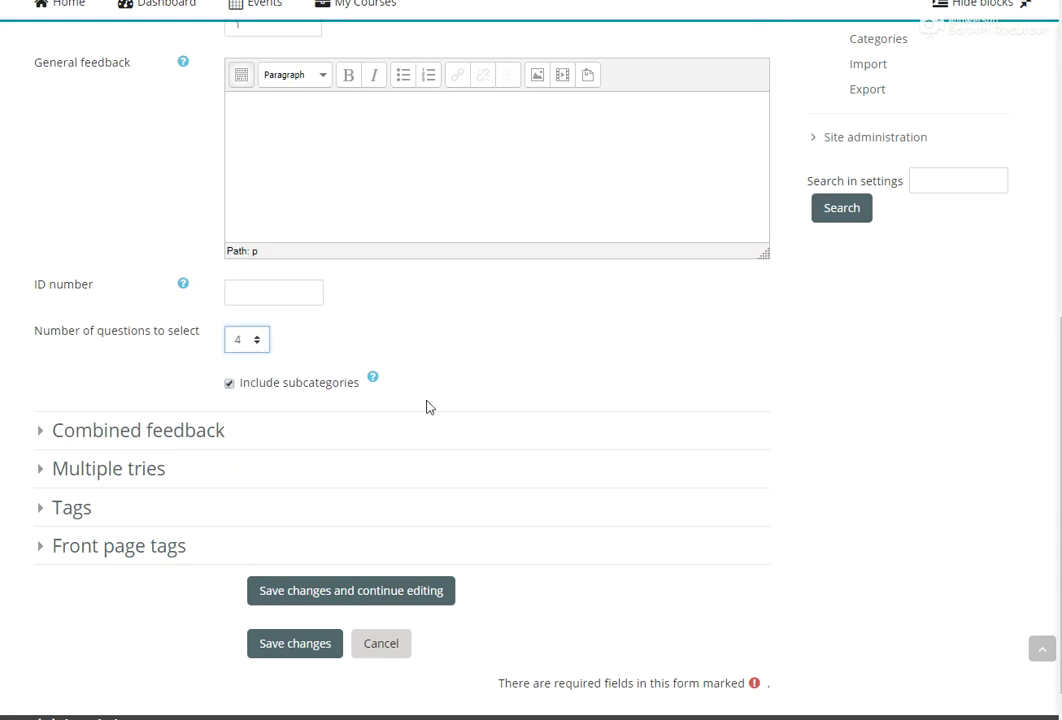
scroll(450, 400, down, 1)
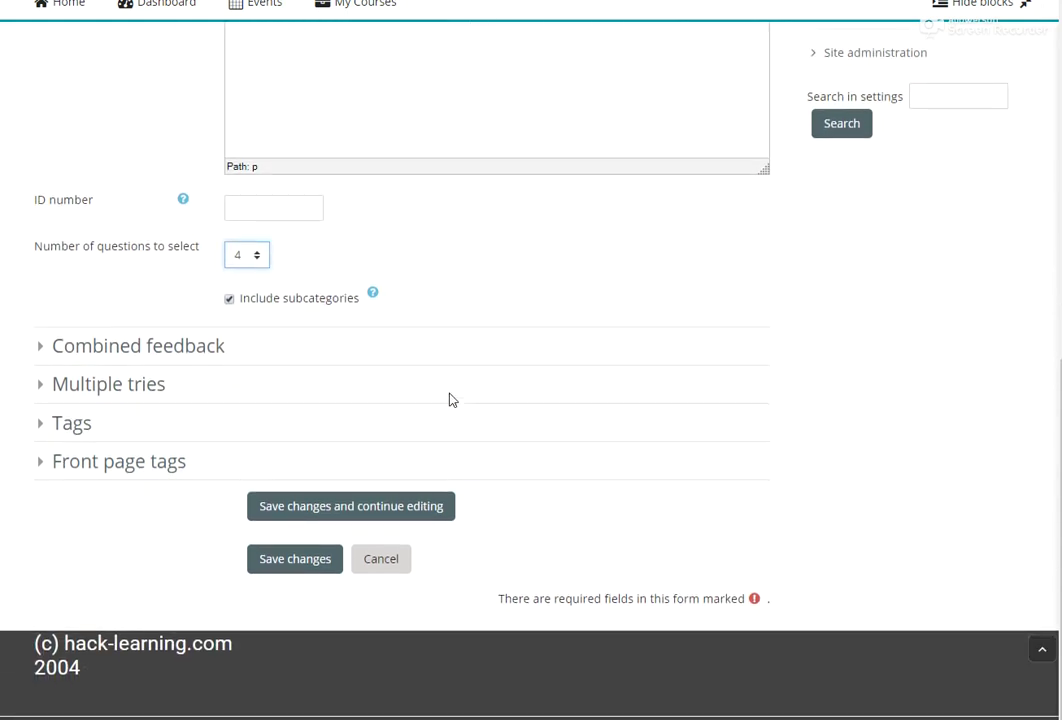
click(228, 300)
click(383, 510)
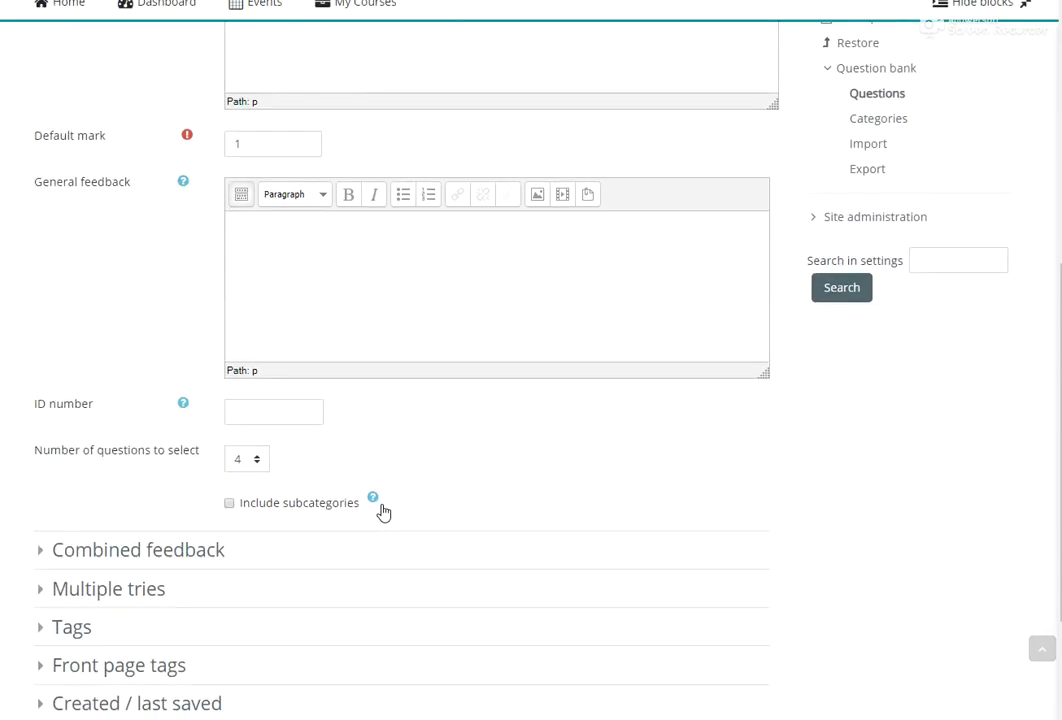
click(465, 508)
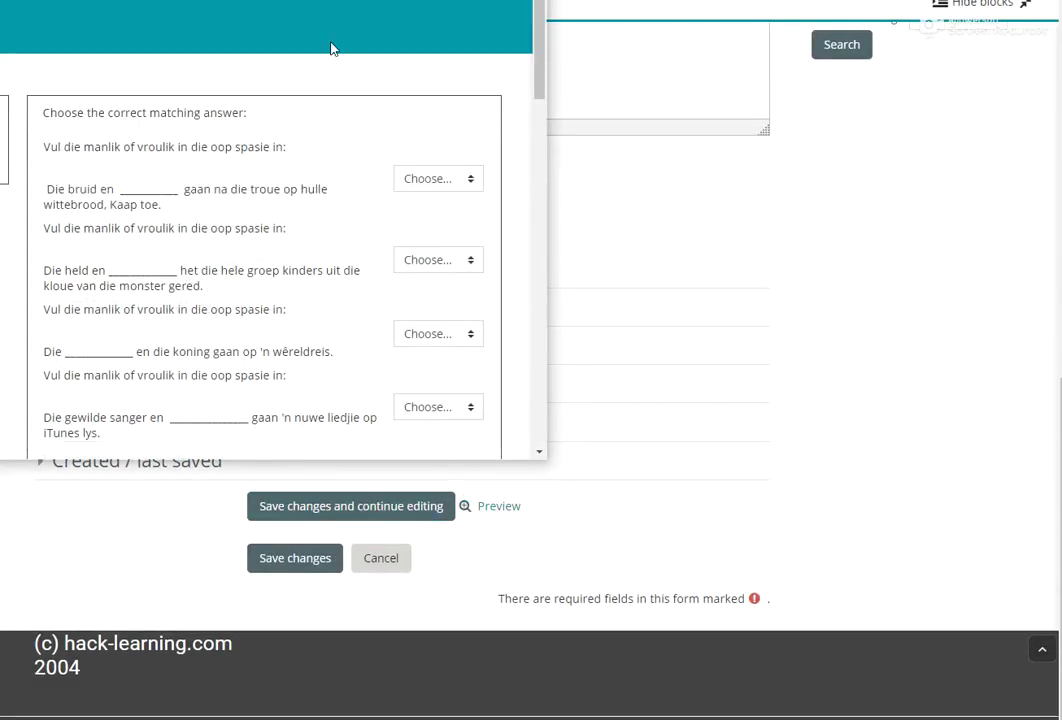
- Centre the preview and answer the four blanks: sangeres, koningin, sangeres, bruidegom
drag(360, 0, 618, 34)
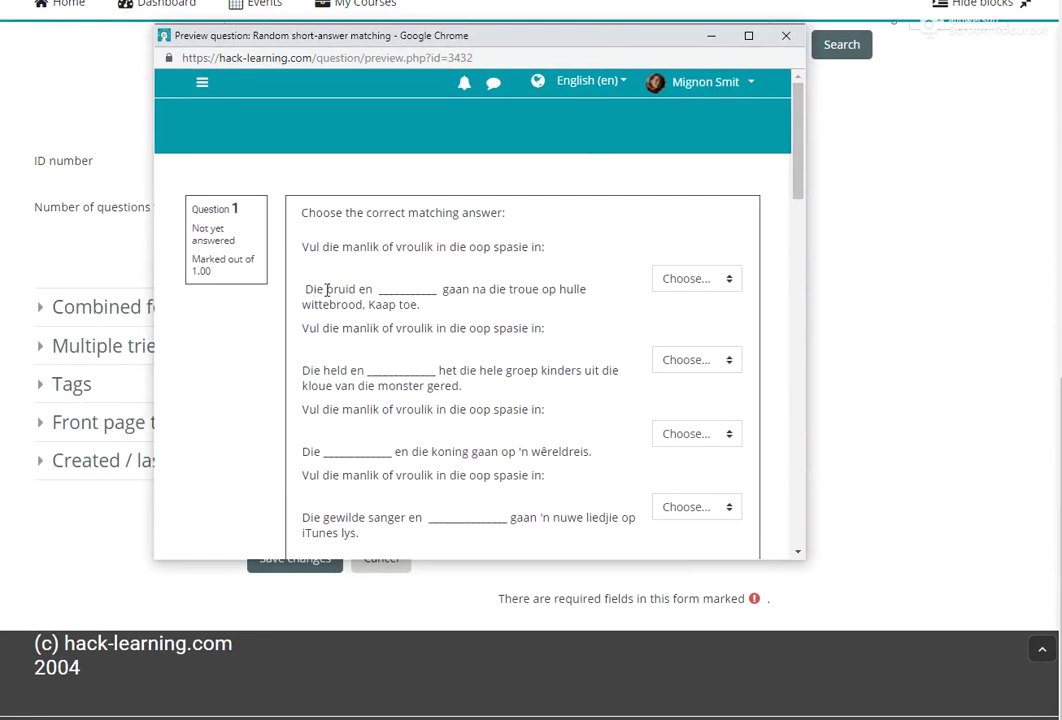
drag(327, 289, 358, 289)
click(687, 279)
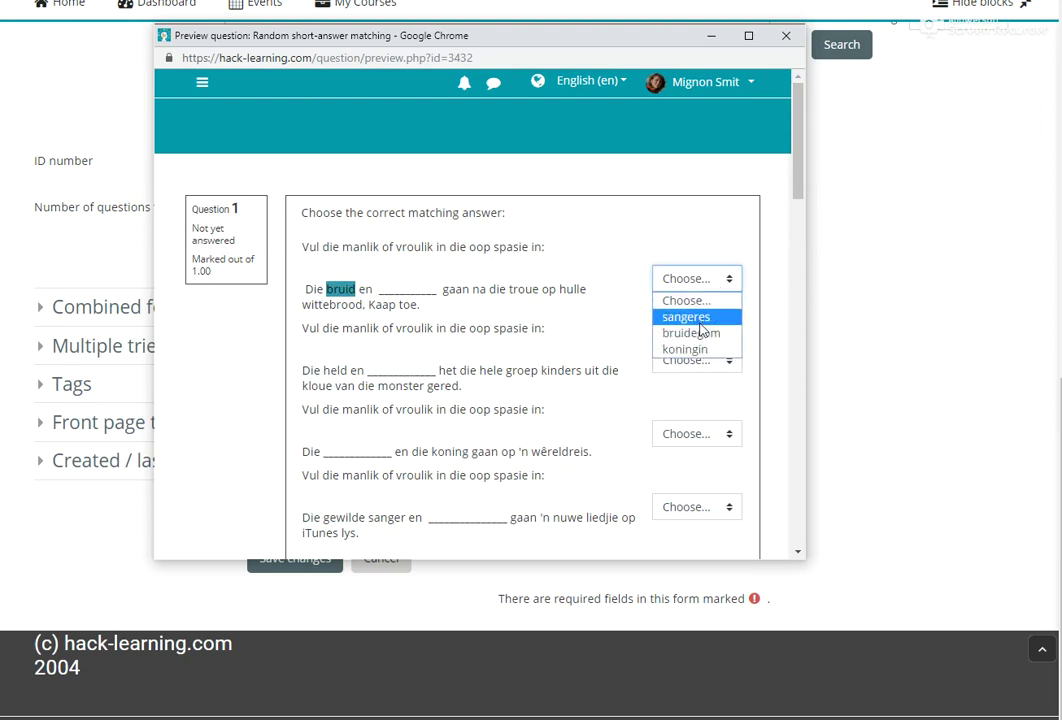
click(702, 316)
click(701, 362)
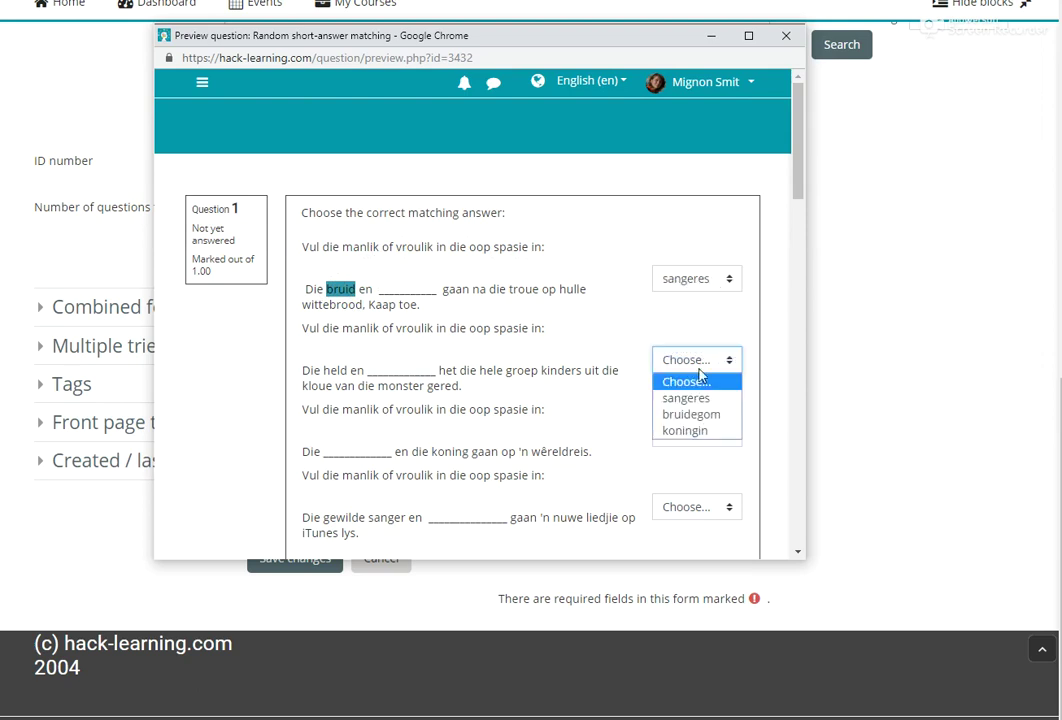
click(703, 436)
click(699, 438)
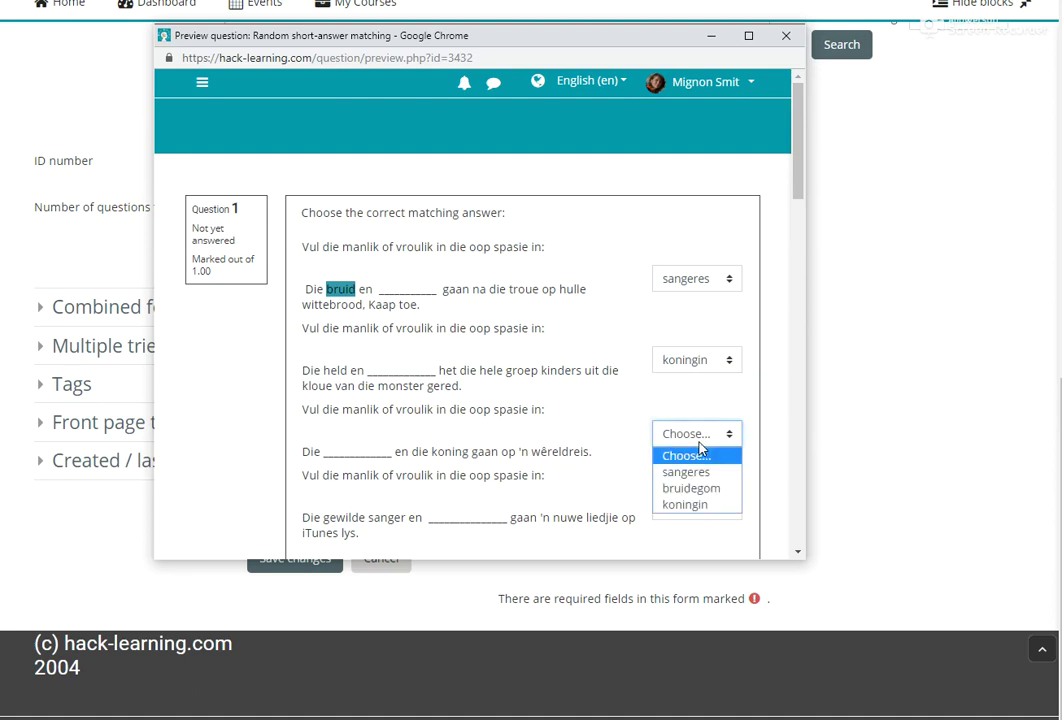
click(697, 474)
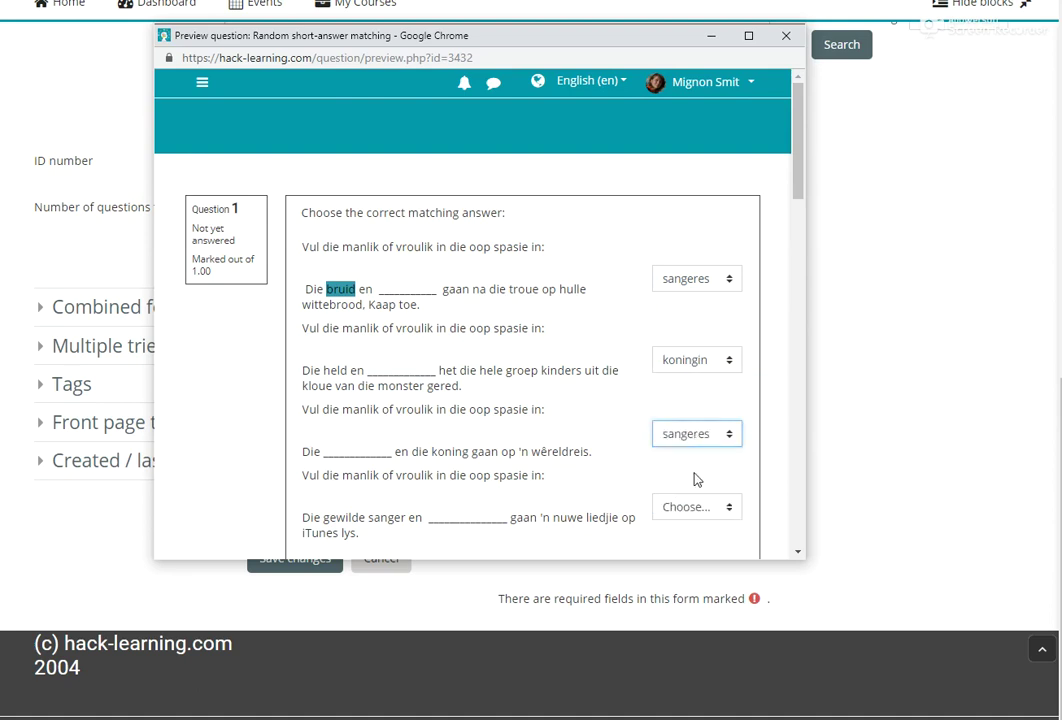
scroll(695, 486, down, 3)
click(703, 348)
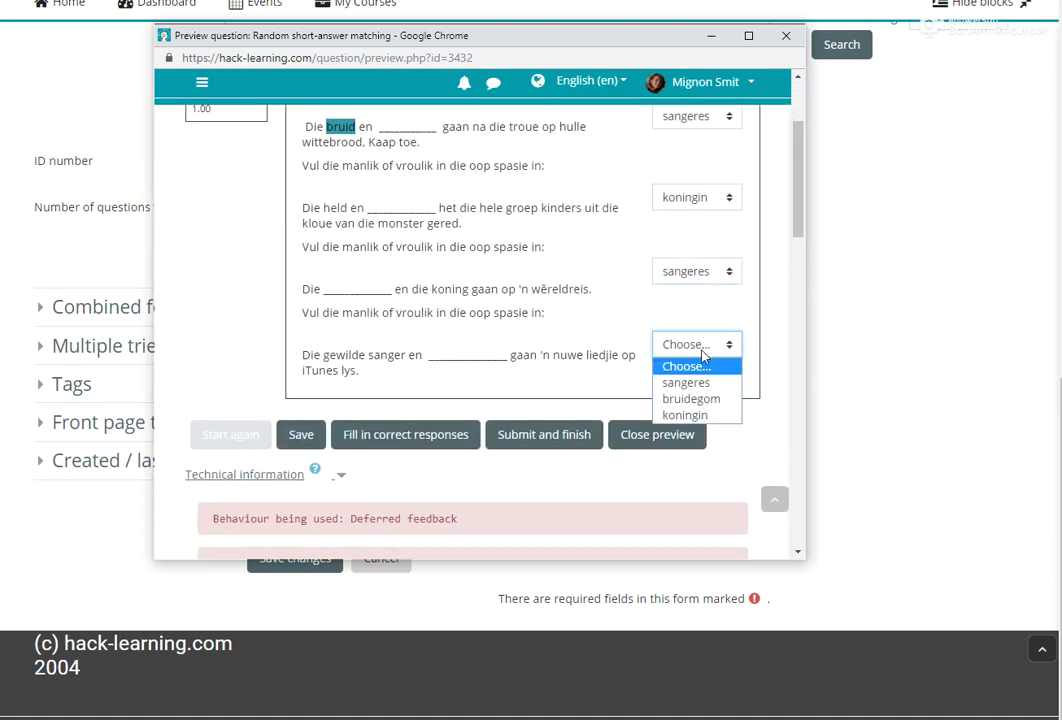
click(697, 401)
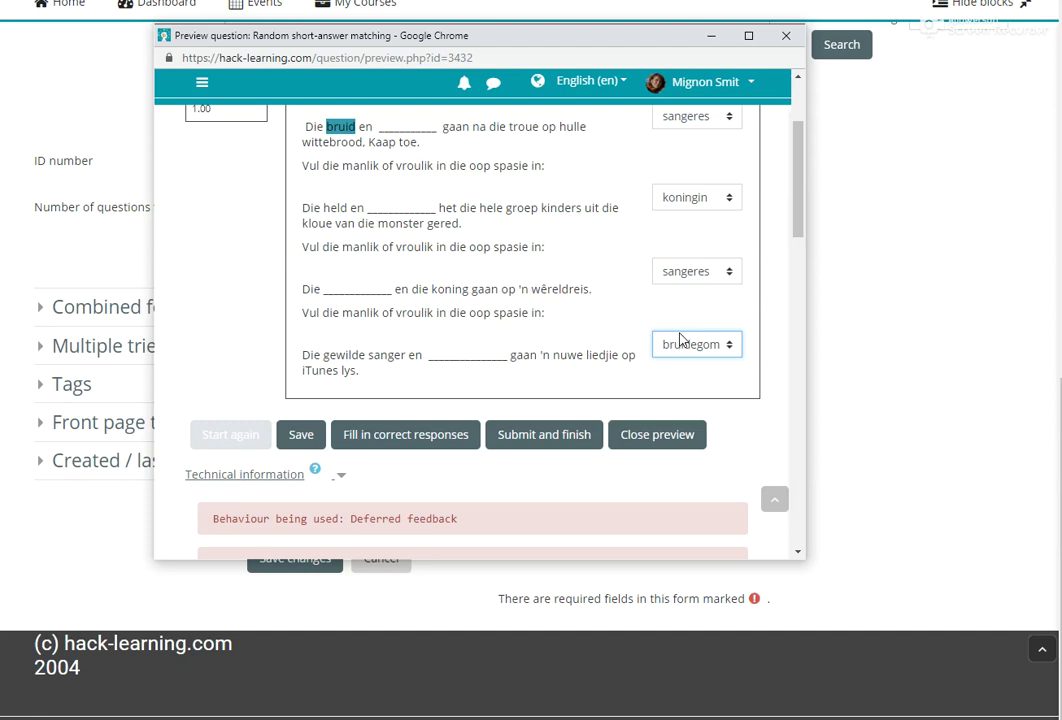
- Close the preview to return to the question's edit form
scroll(680, 340, up, 3)
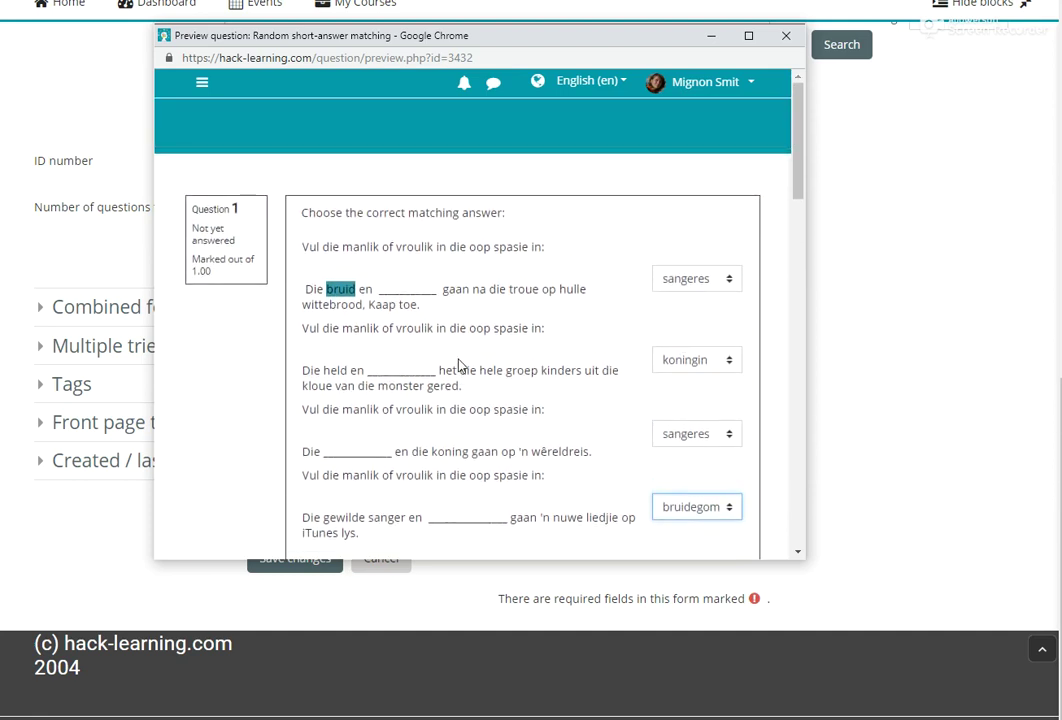
scroll(647, 412, down, 3)
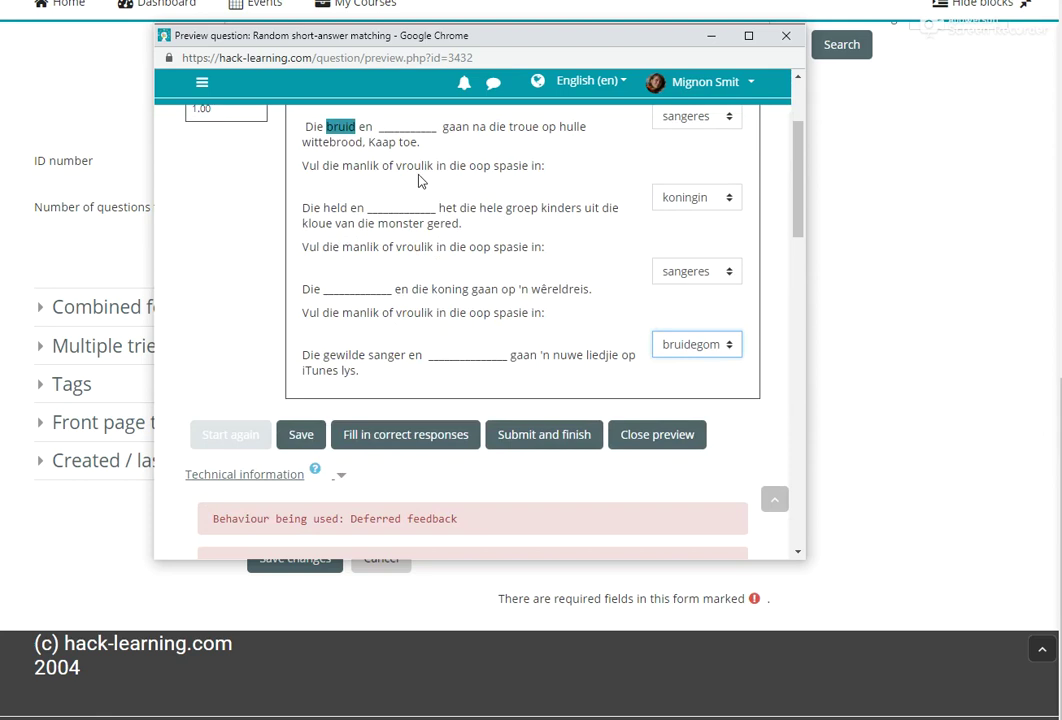
scroll(422, 175, up, 2)
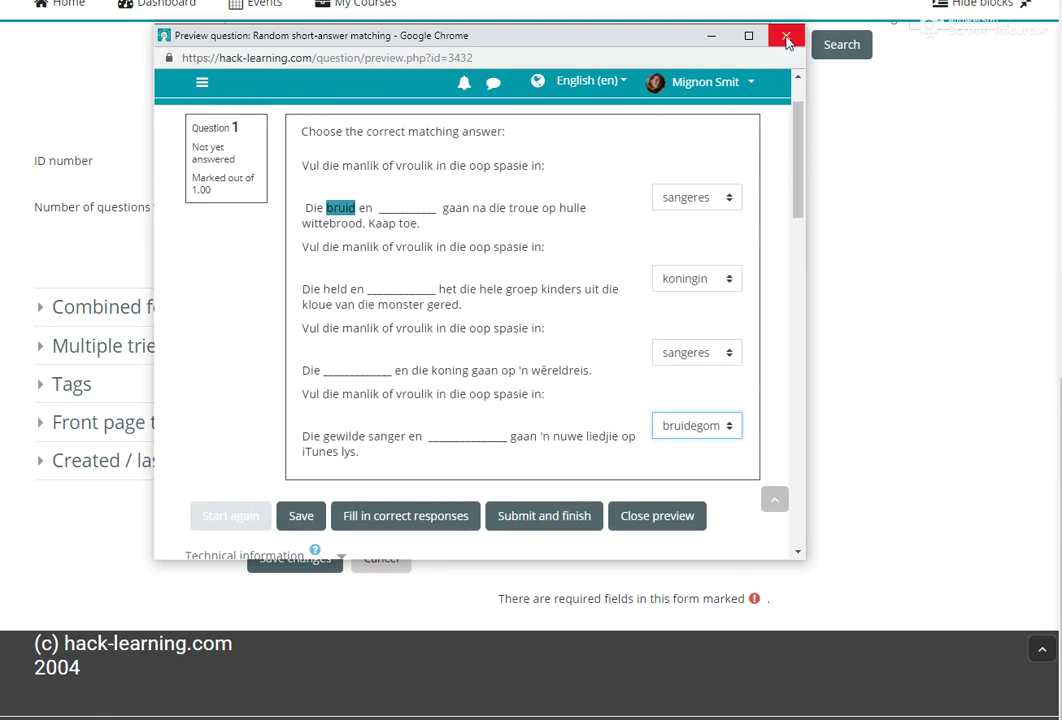
click(647, 516)
scroll(647, 517, up, 3)
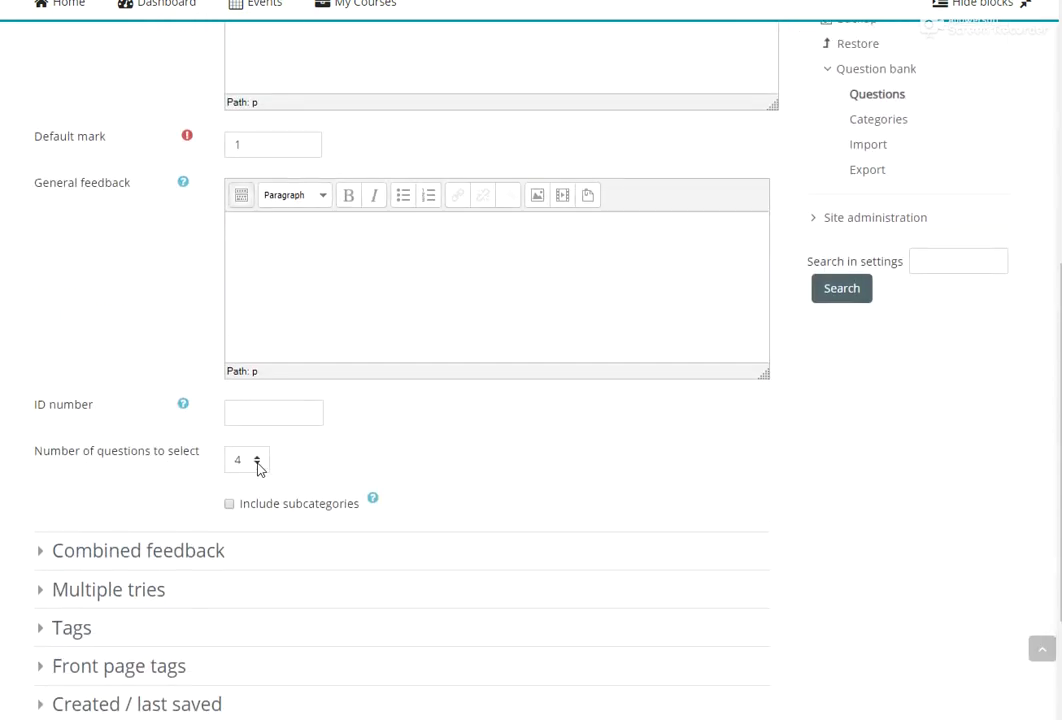
- Change Number of questions to select from 4 to 10 and save the question
scroll(491, 280, up, 10)
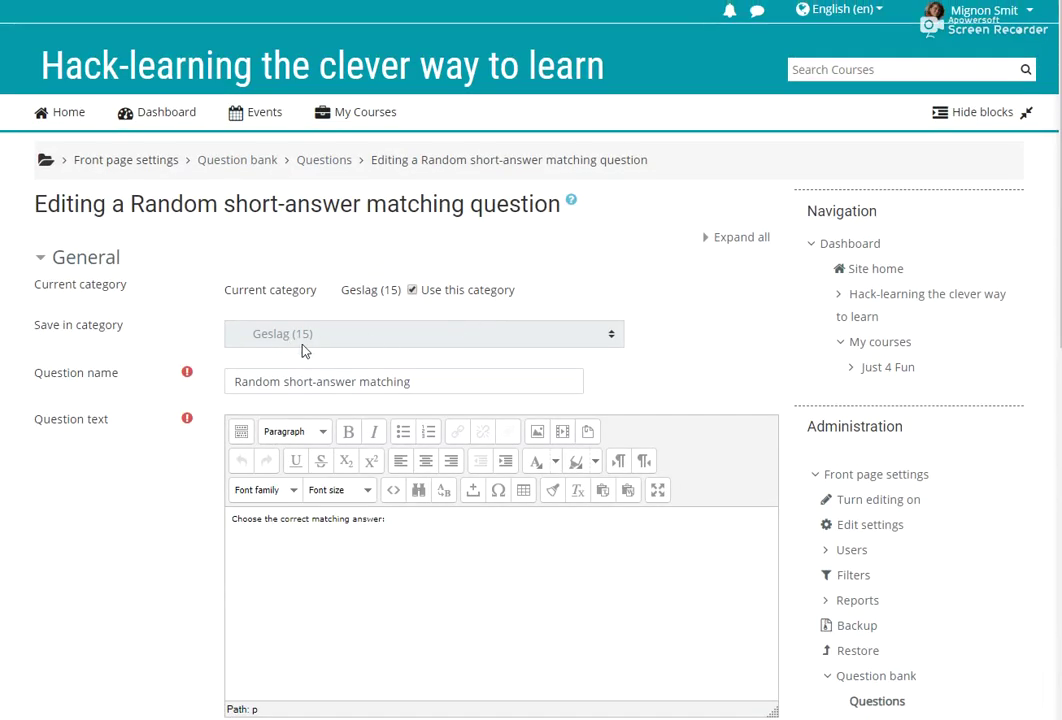
scroll(450, 508, down, 10)
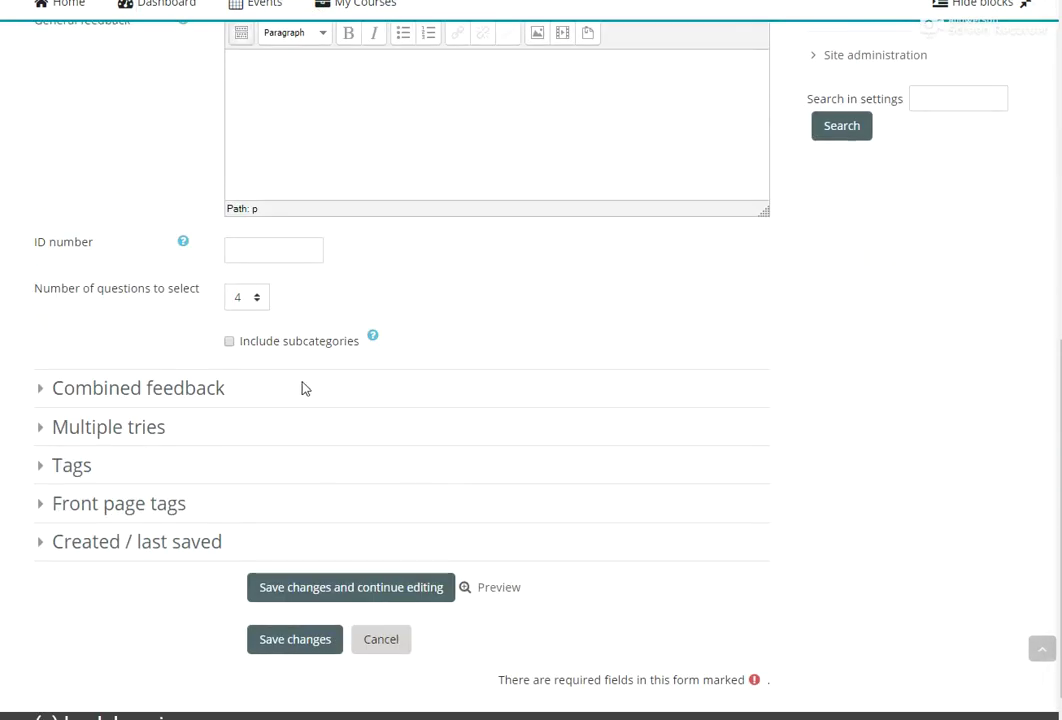
click(243, 299)
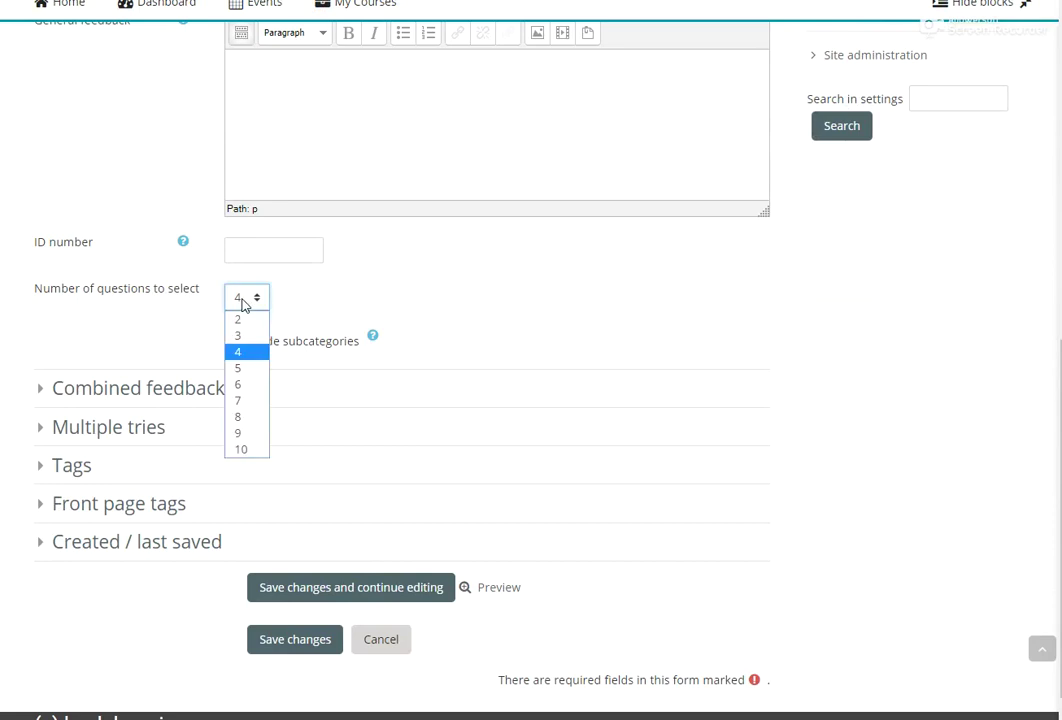
click(252, 452)
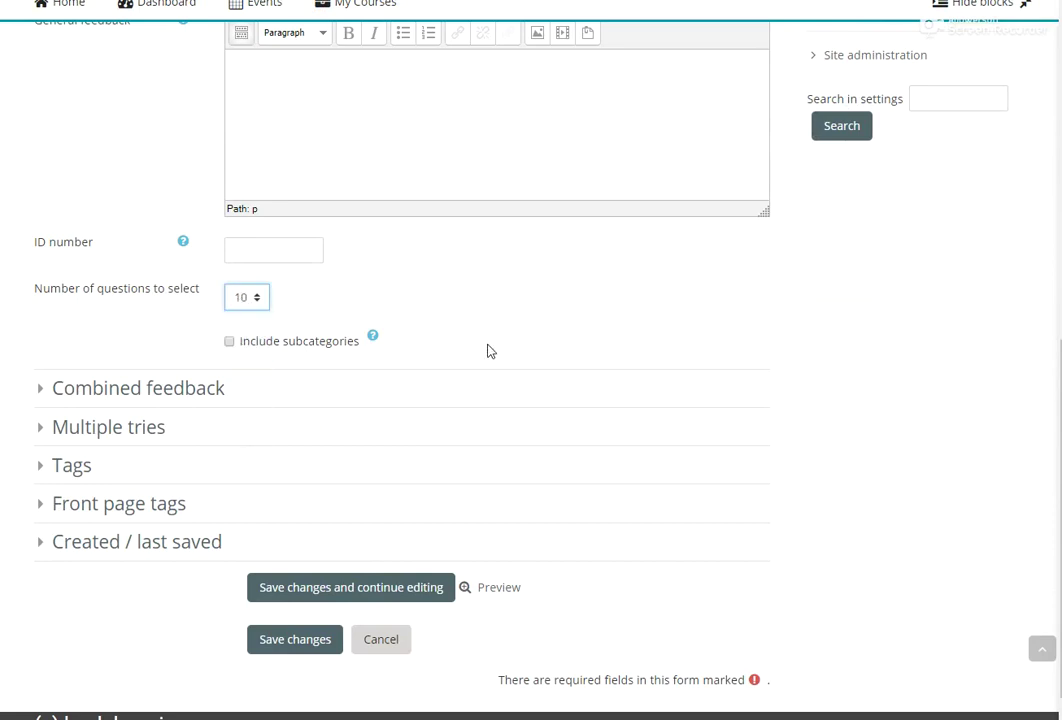
click(323, 646)
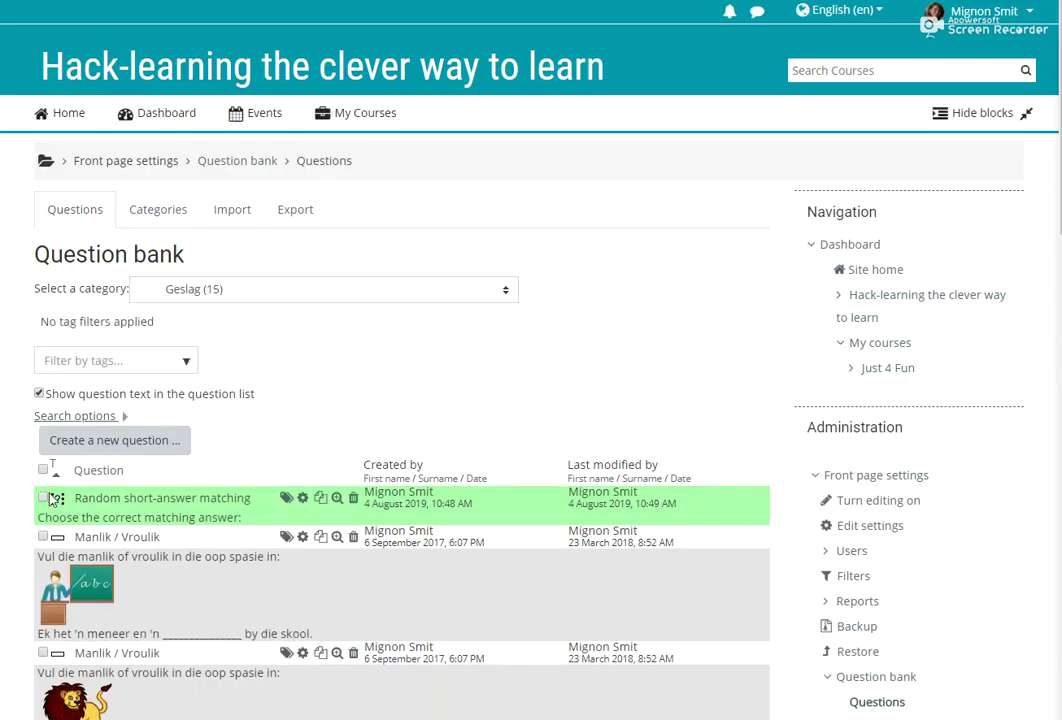
- Preview the question and answer the first sentence with teef
click(337, 499)
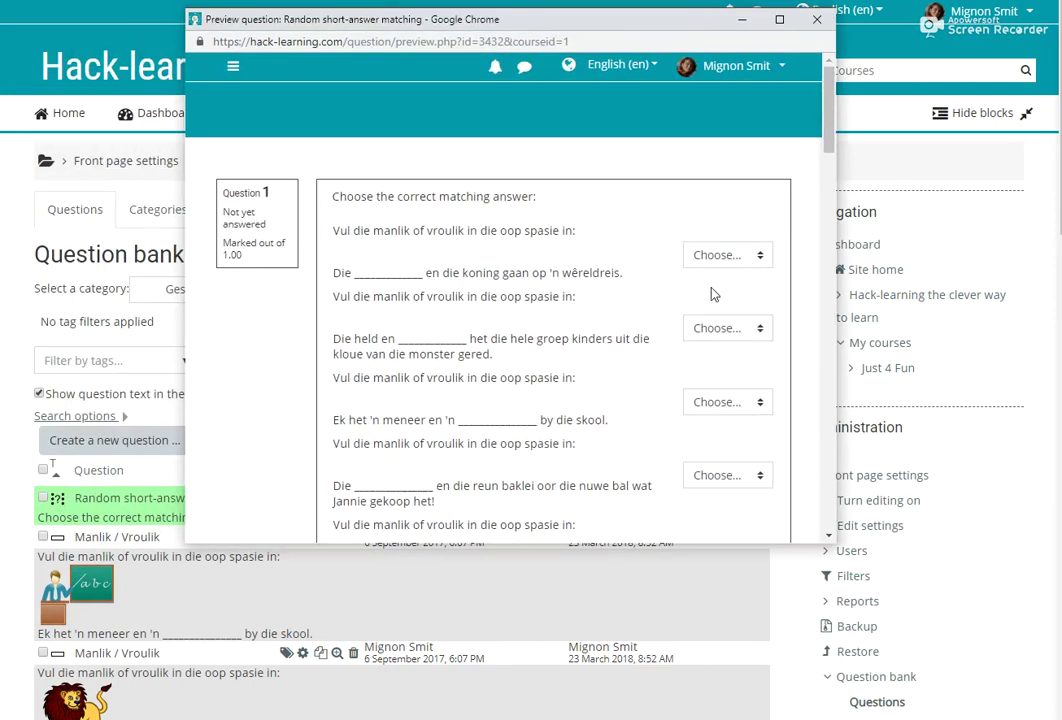
click(740, 262)
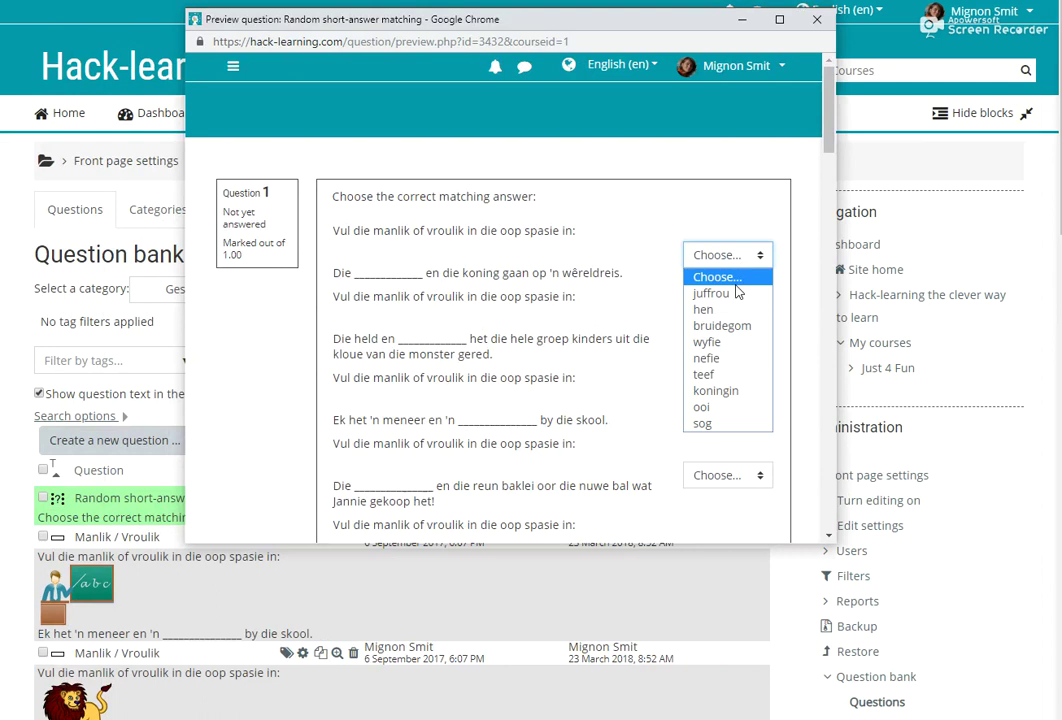
click(735, 375)
scroll(735, 379, down, 10)
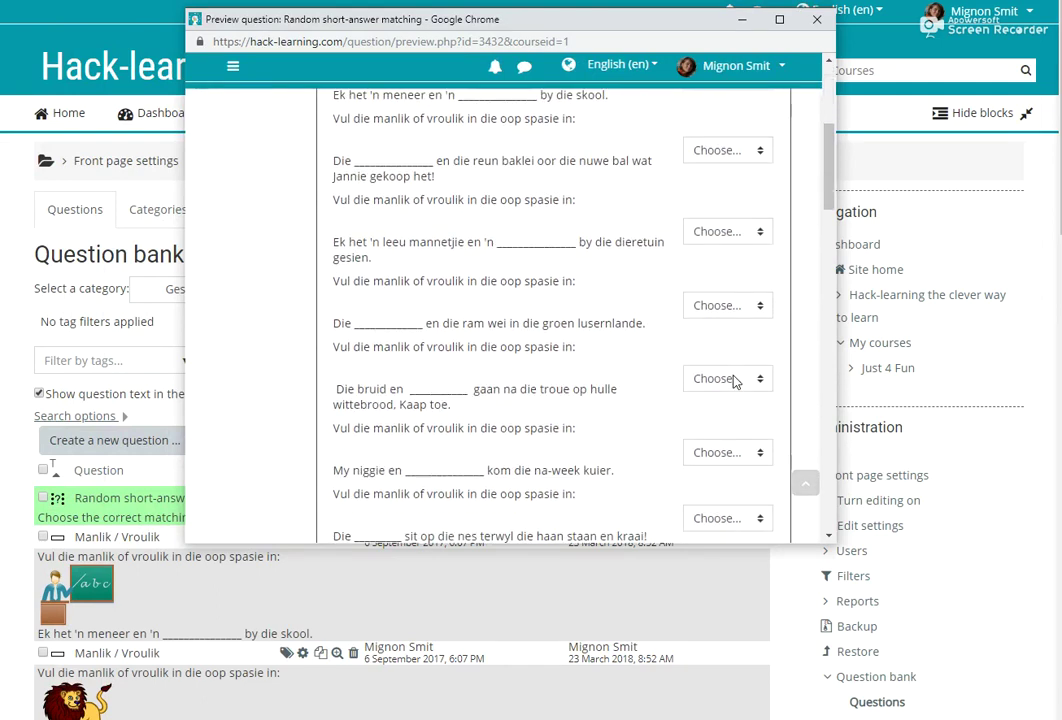
scroll(735, 380, down, 2)
scroll(735, 380, up, 5)
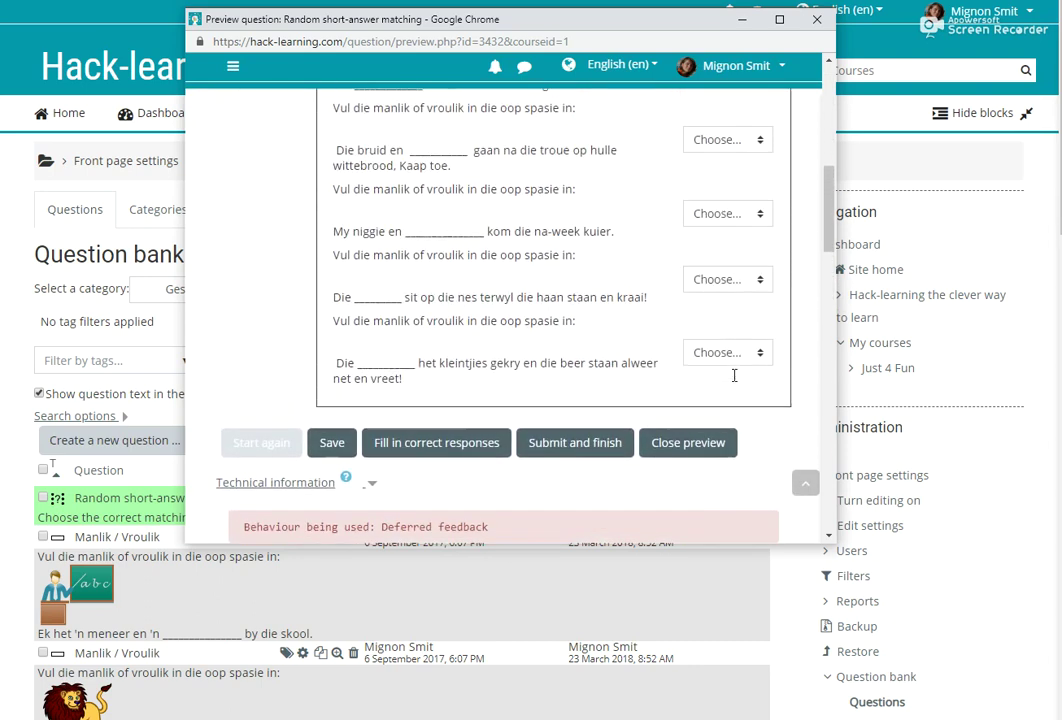
scroll(735, 381, up, 6)
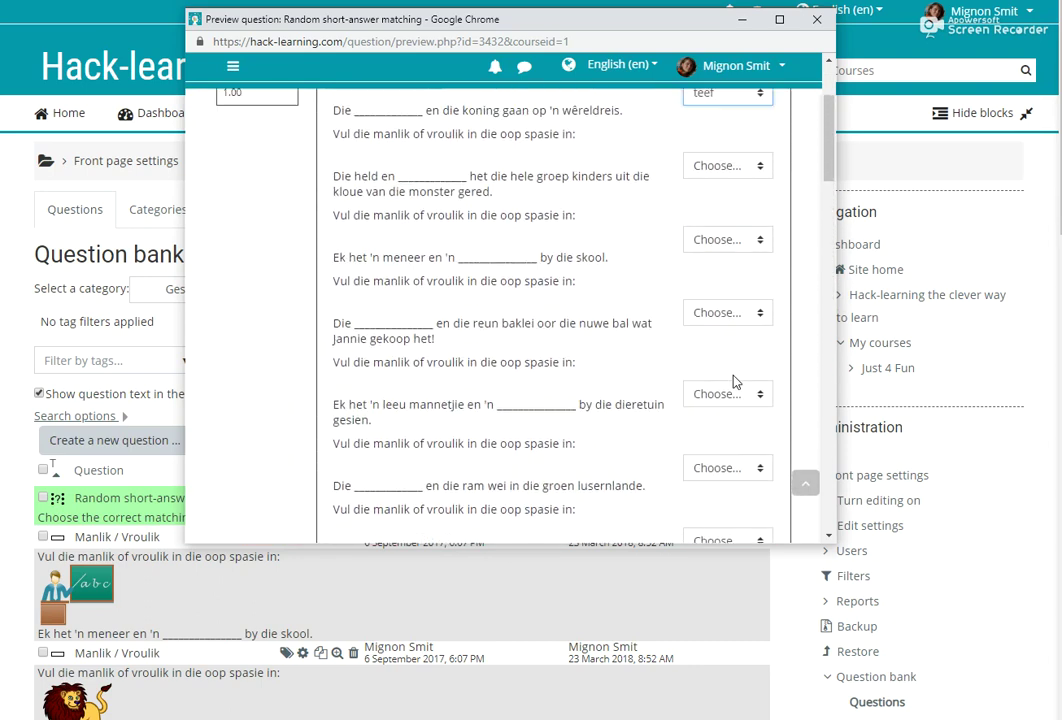
scroll(735, 380, down, 6)
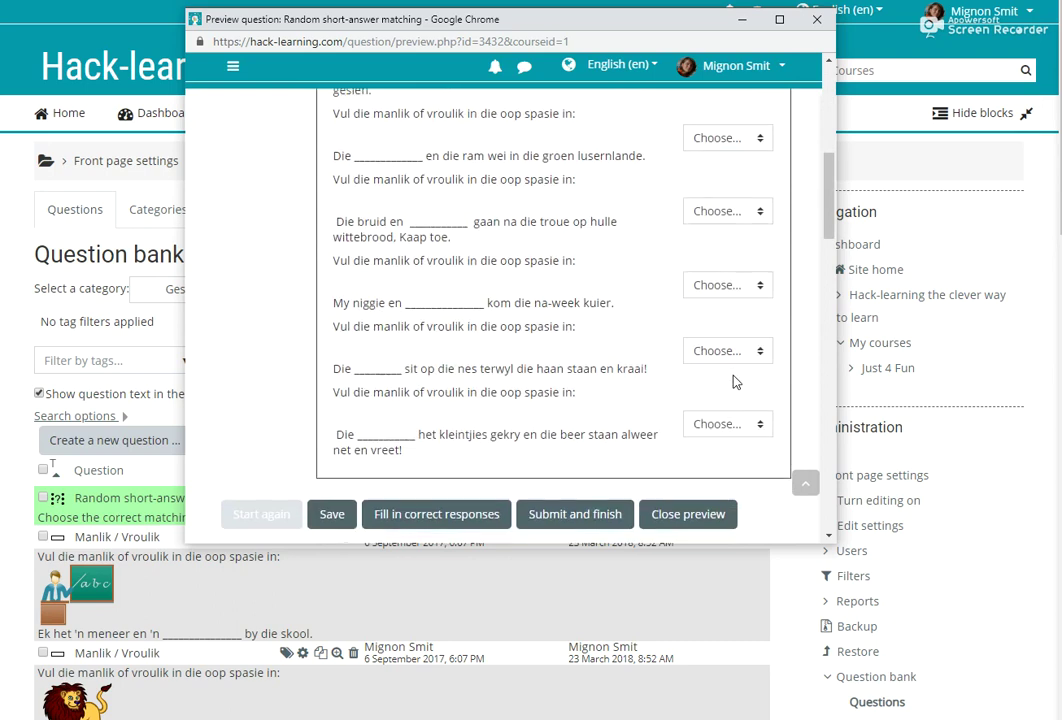
- Answer the last sentence with bruidegom, review Technical information, and close the preview
click(740, 266)
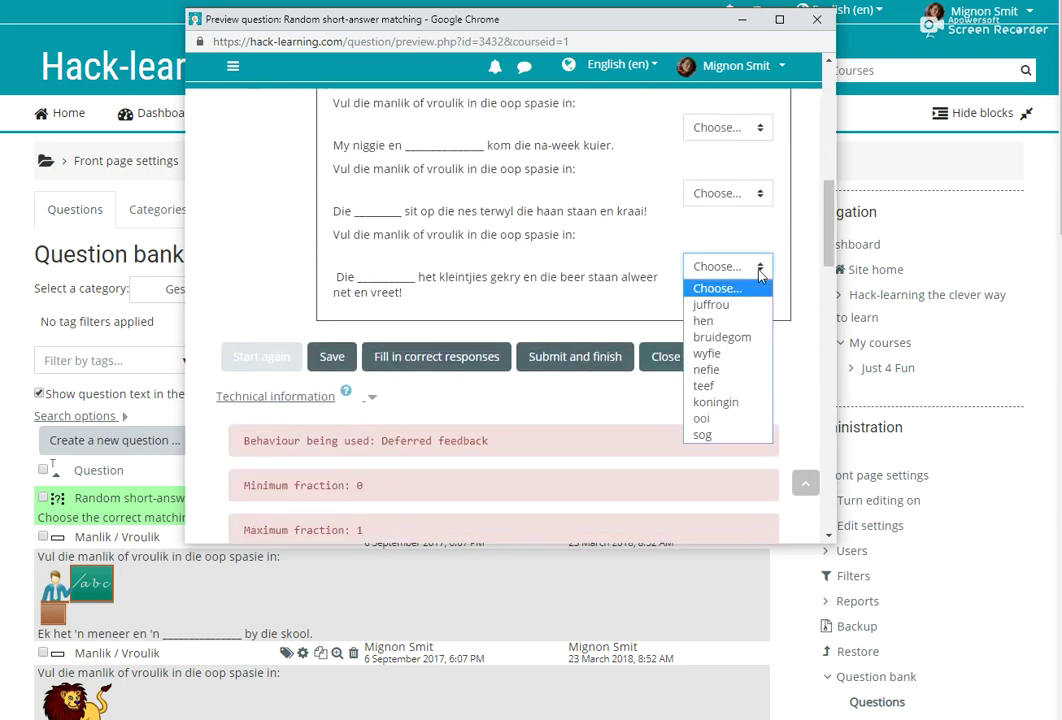
click(731, 337)
scroll(712, 364, down, 3)
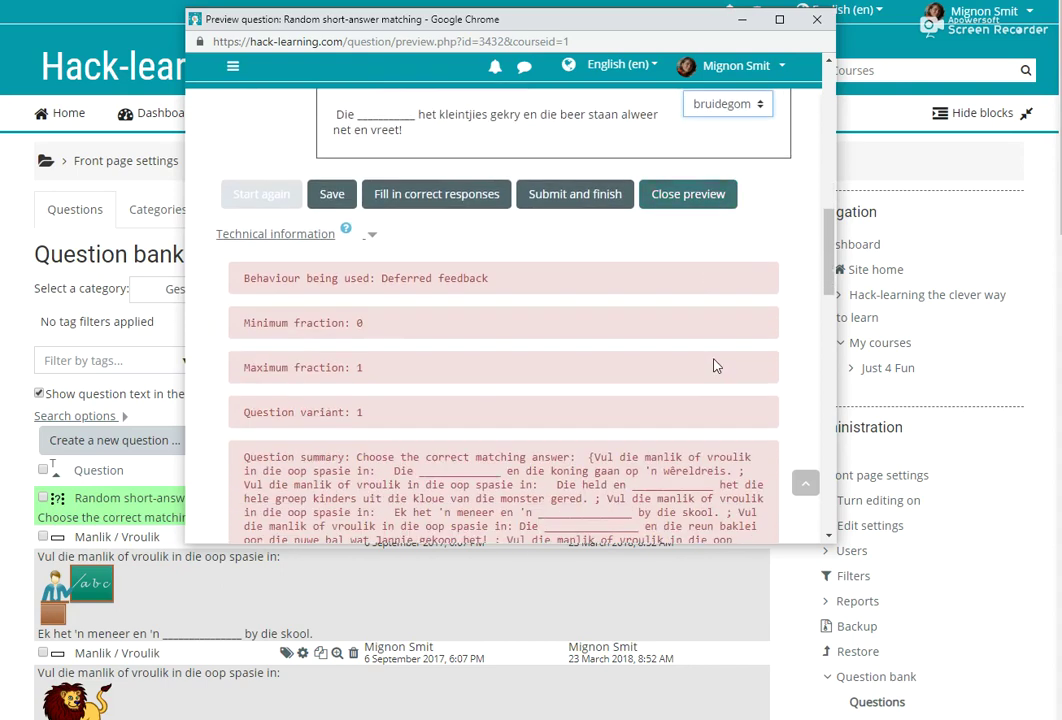
scroll(714, 366, down, 3)
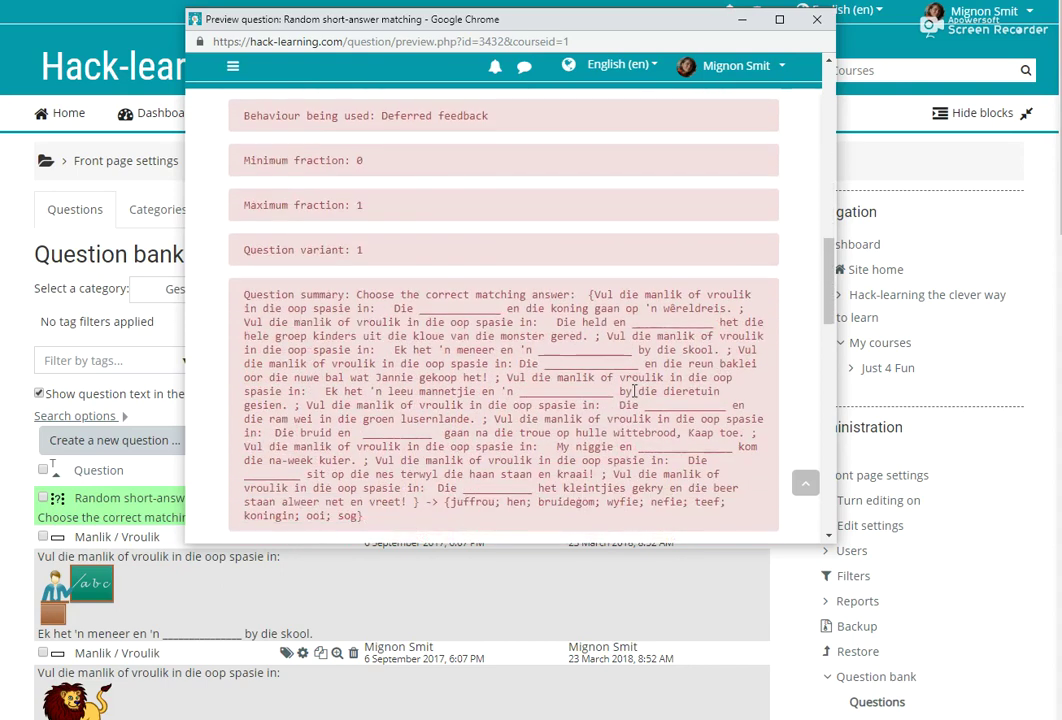
scroll(634, 392, down, 6)
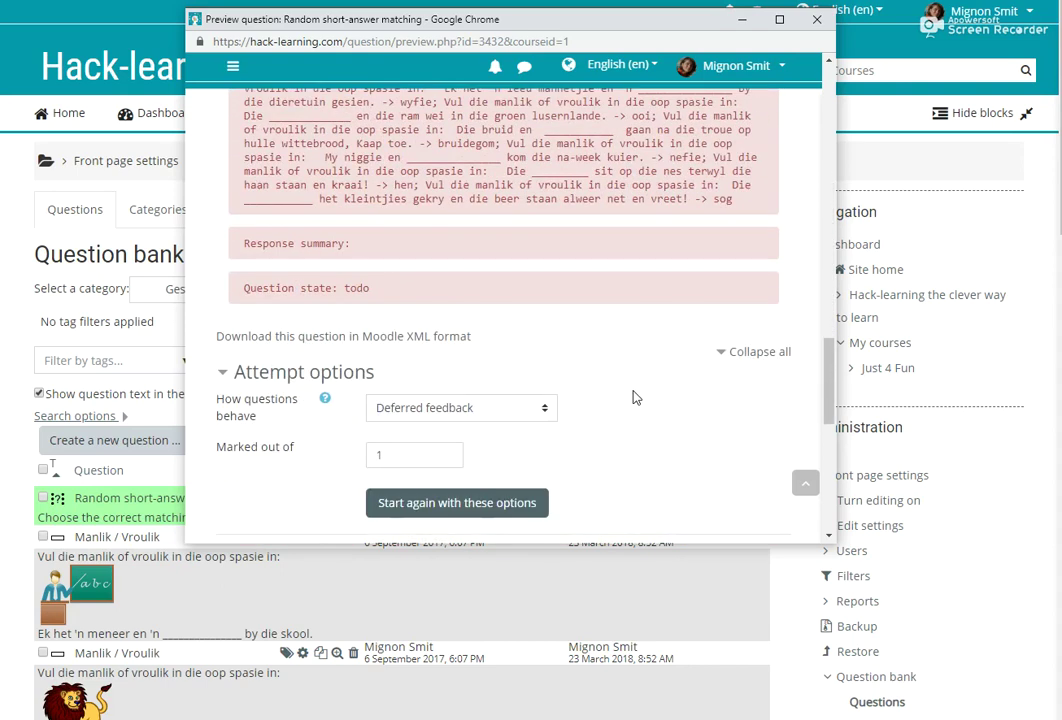
scroll(667, 394, up, 6)
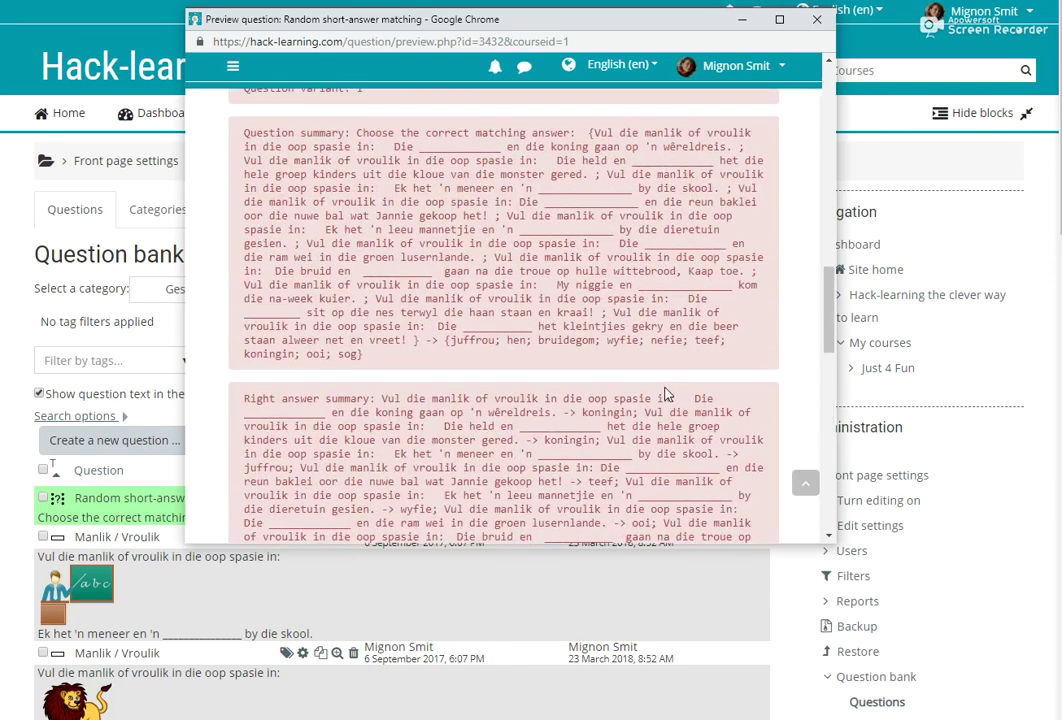
scroll(667, 394, up, 10)
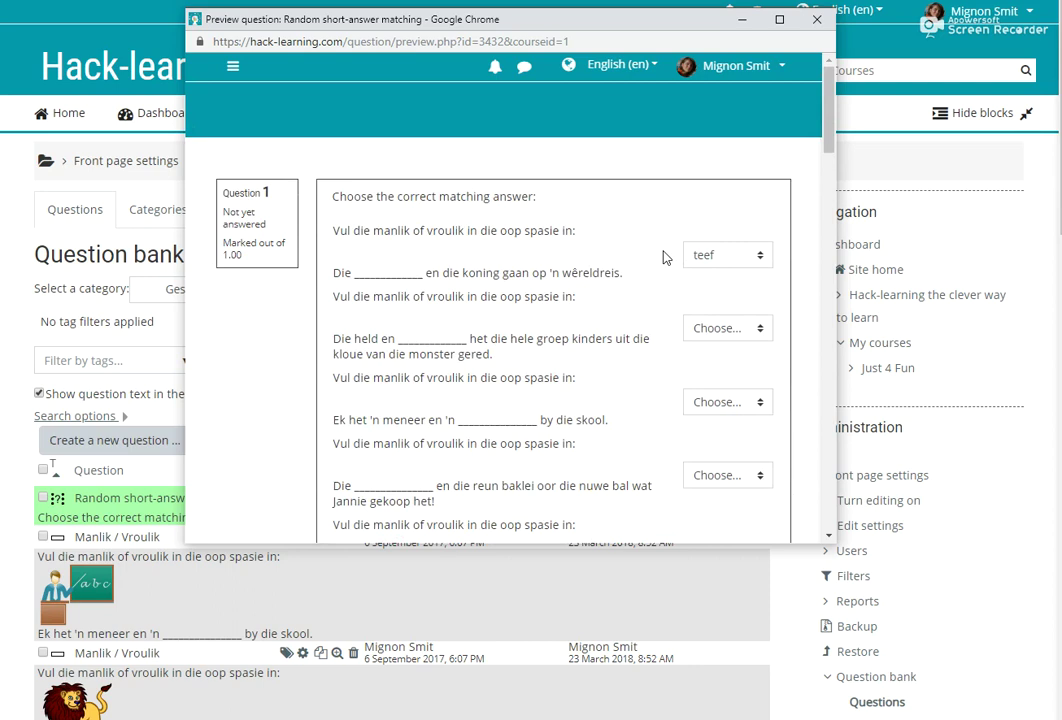
click(817, 19)
- Keep Geslag (15) selected, begin a Random short-answer matching question, then cancel it
click(269, 297)
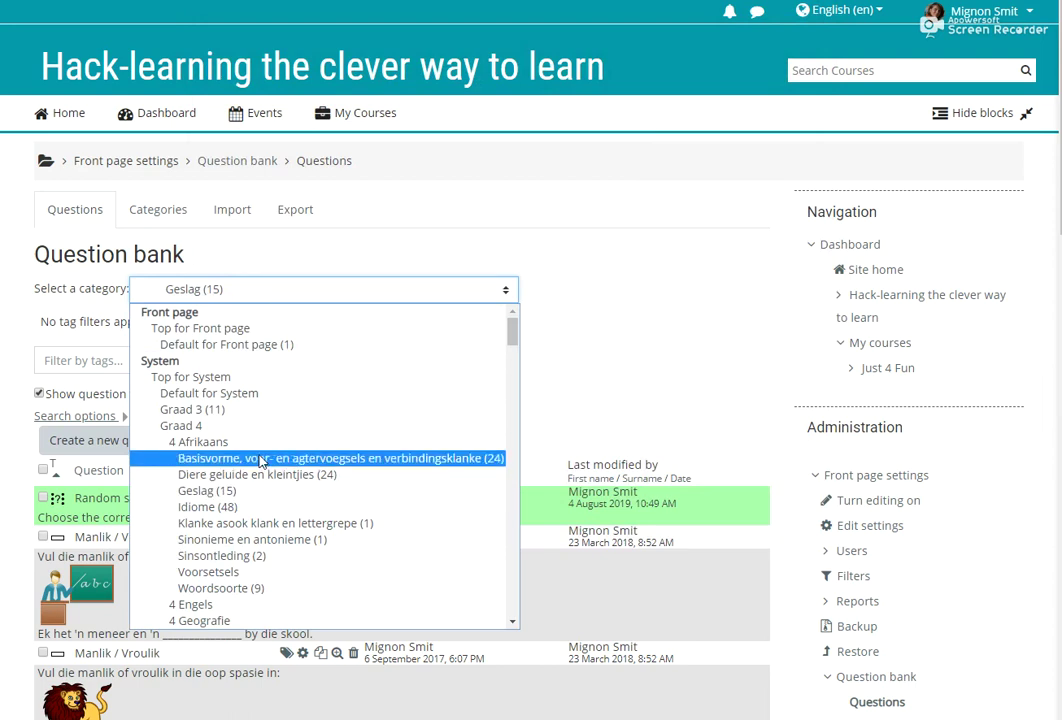
click(250, 491)
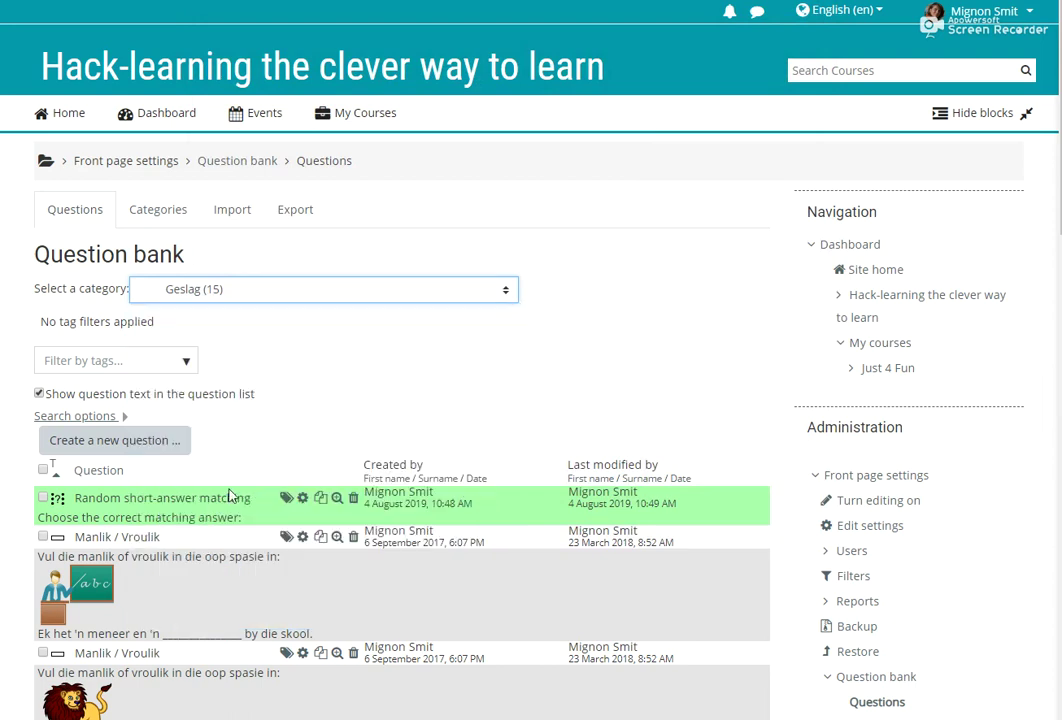
click(112, 441)
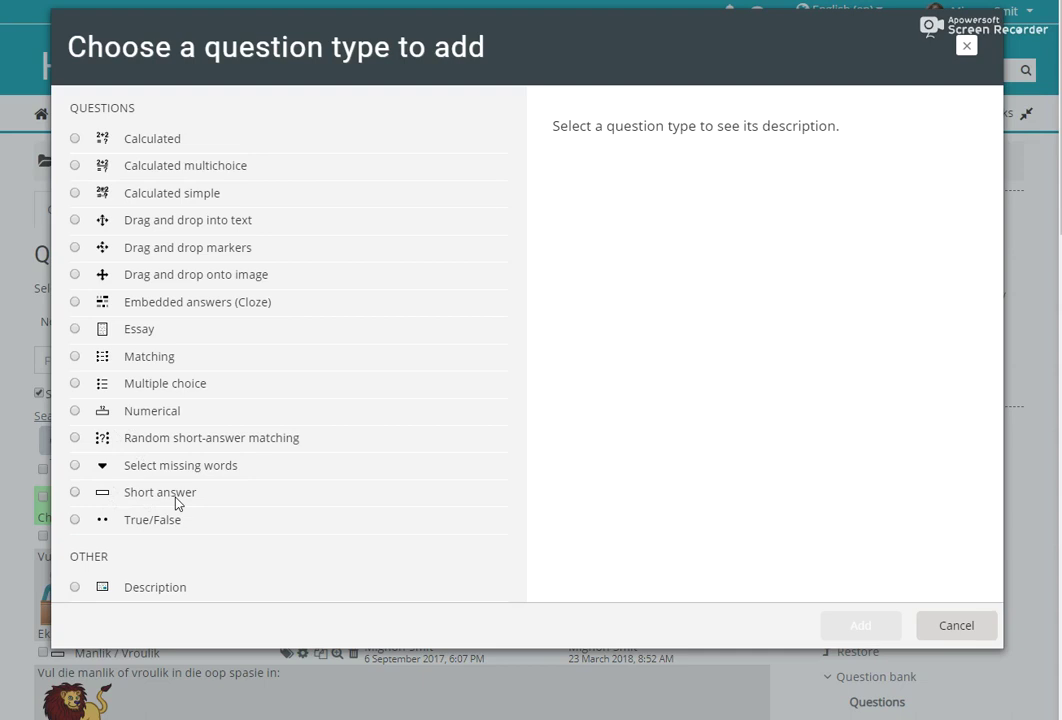
click(74, 438)
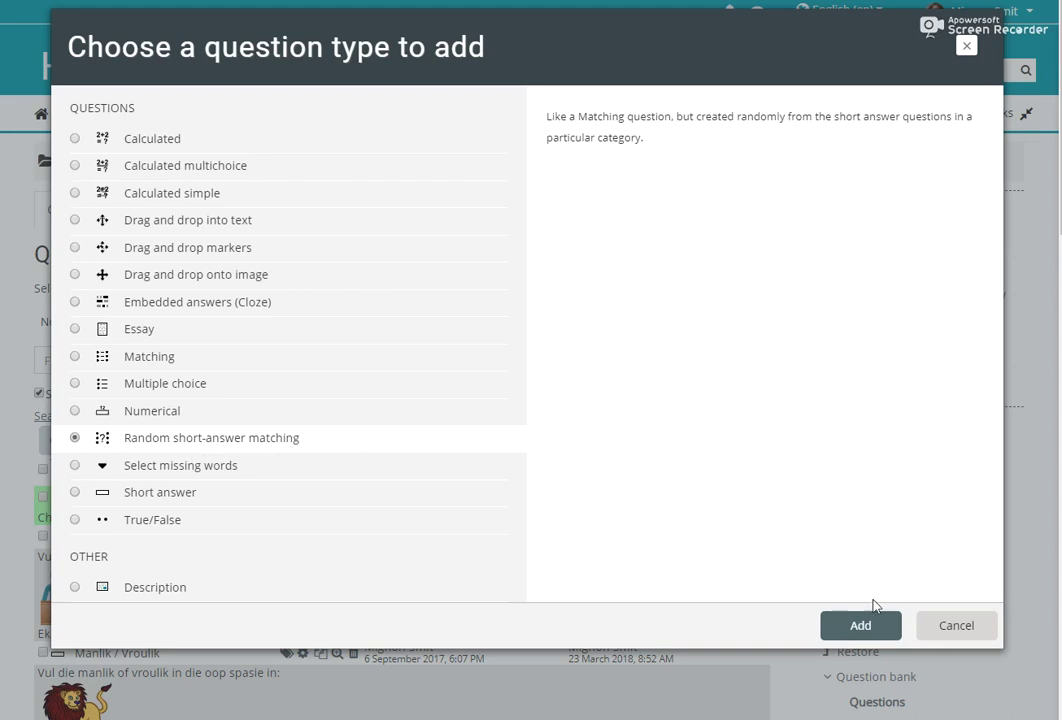
click(956, 625)
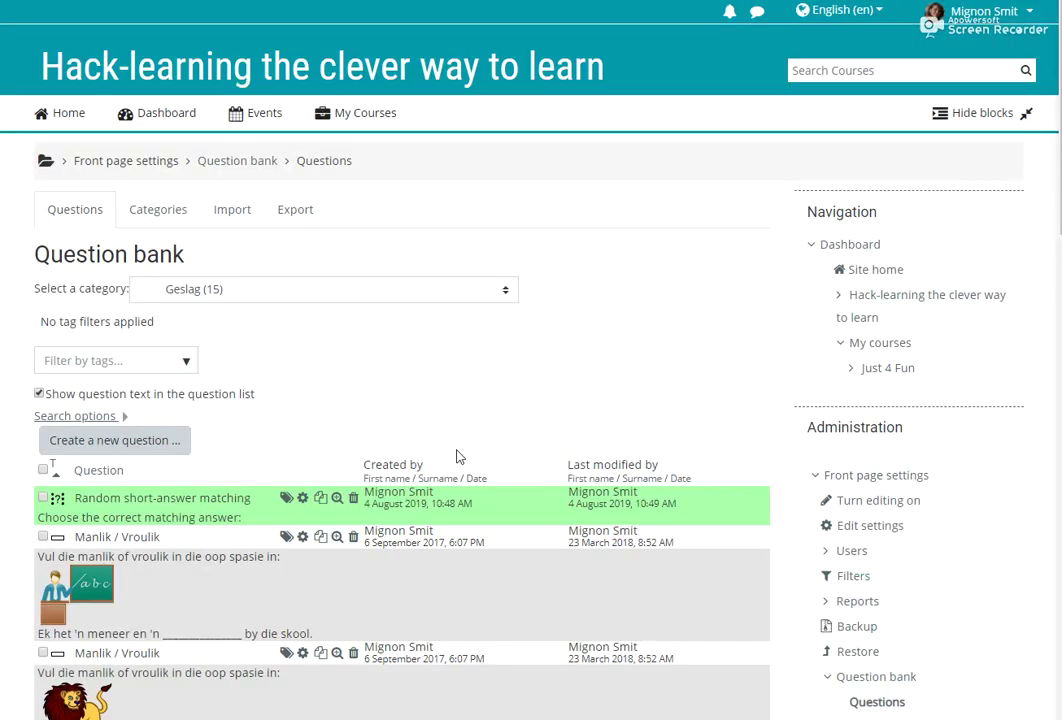
click(284, 292)
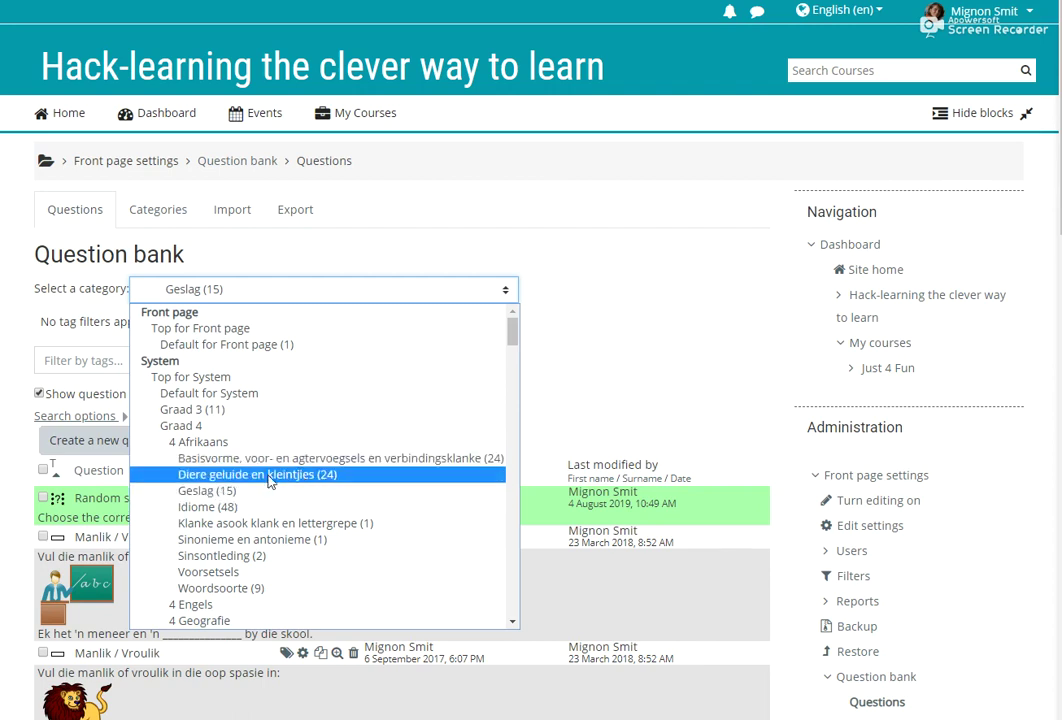
scroll(227, 497, down, 7)
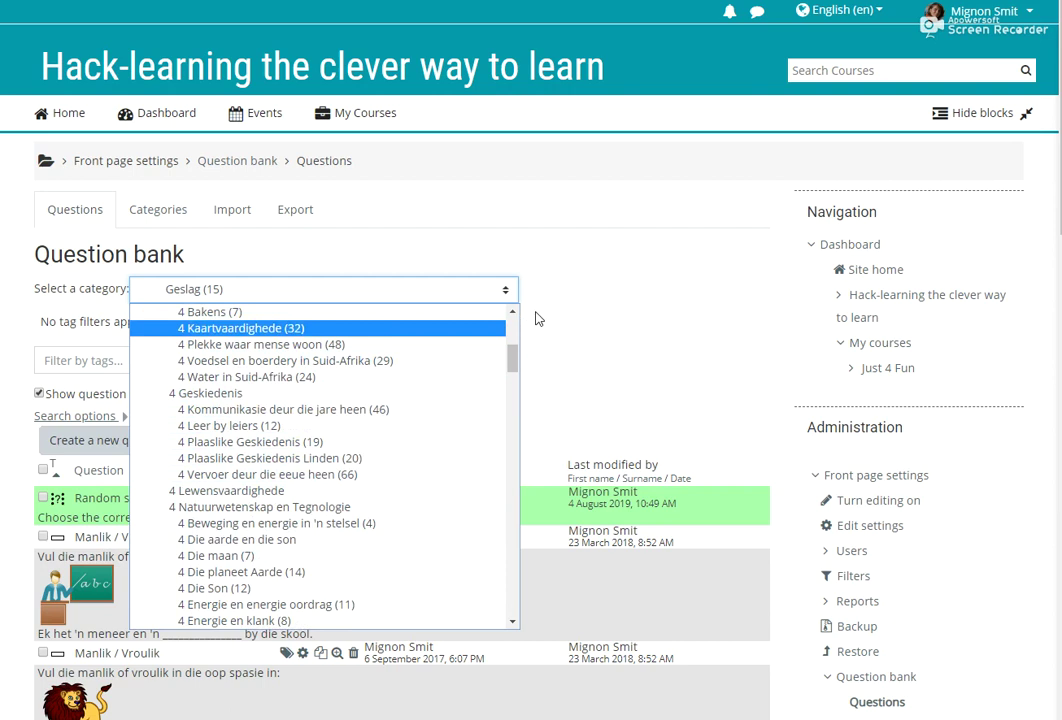
click(631, 331)
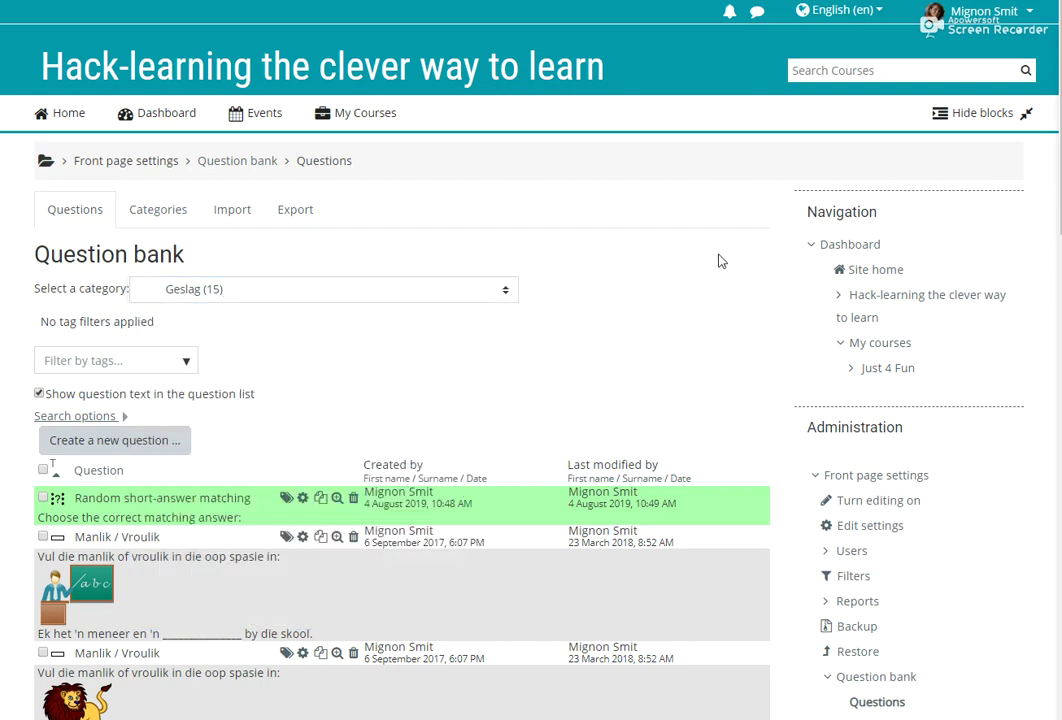